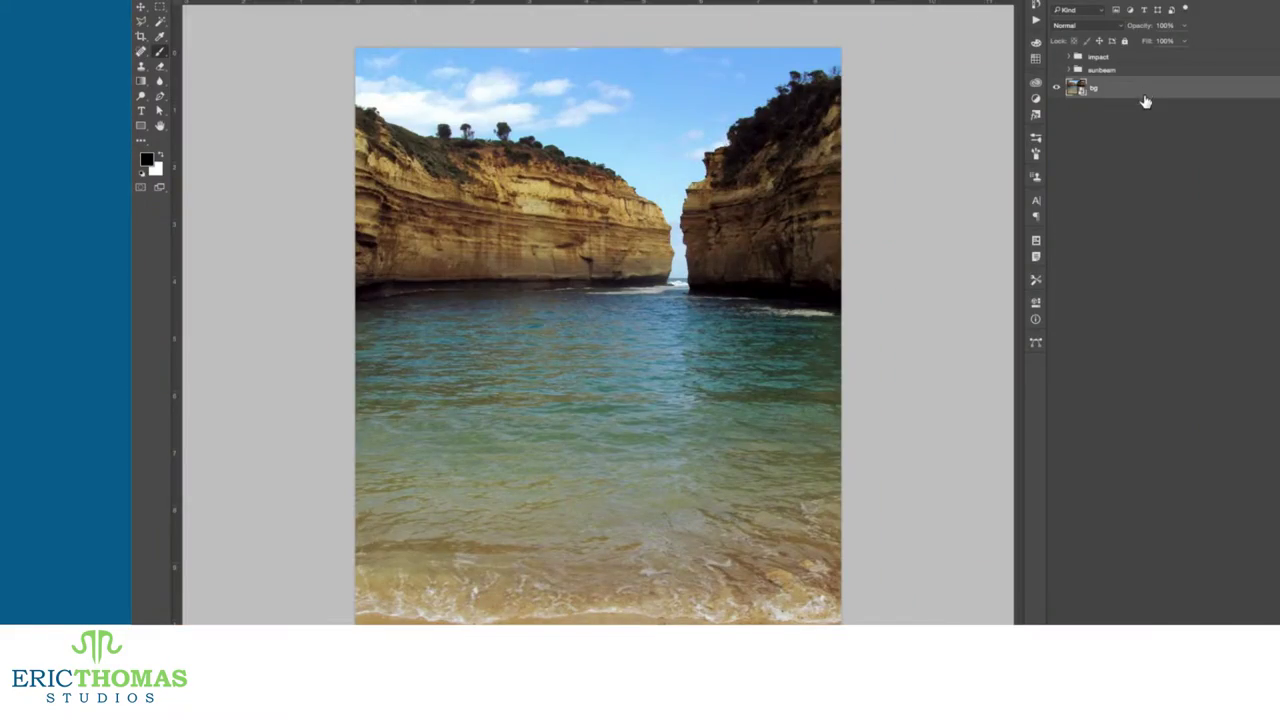
# Step: Add a new layer above the bg photo and paint a vertical white beam with an enlarged brush from the sky down into the water
pyautogui.press('super+shift+alt+n')
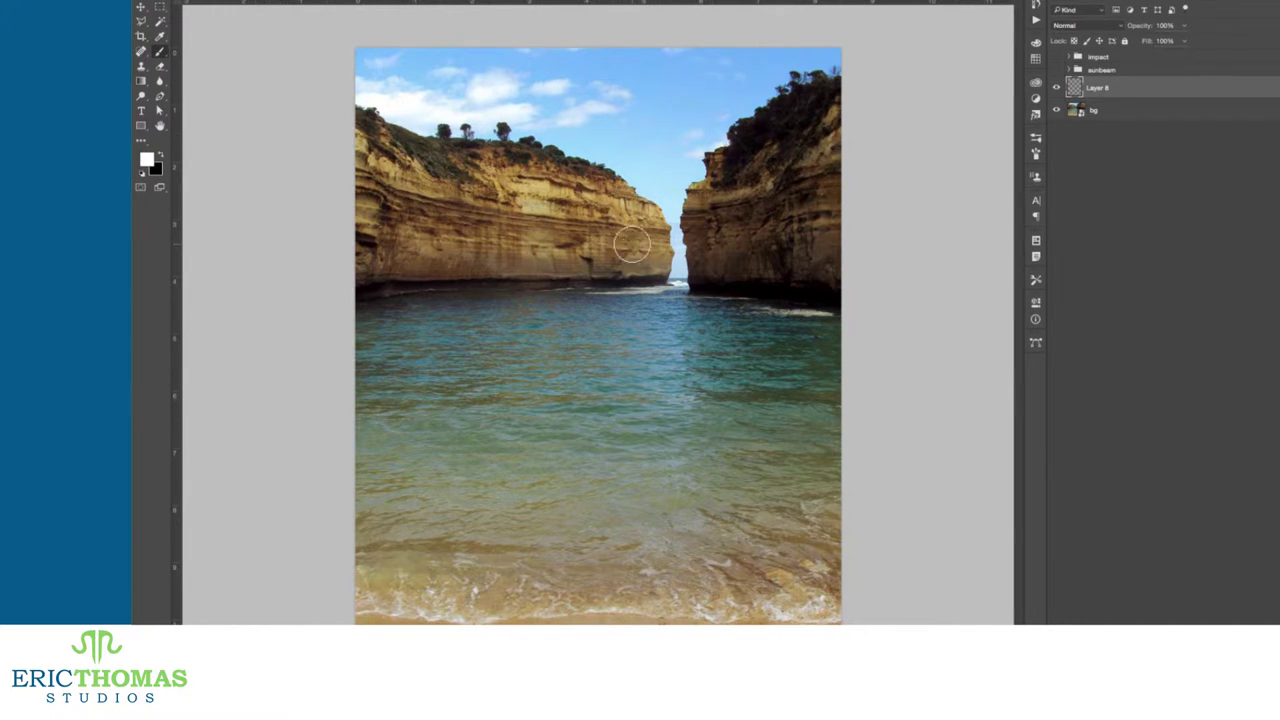
pyautogui.press(']')
pyautogui.press(']')
pyautogui.press(']')
pyautogui.press(']')
pyautogui.press(']')
pyautogui.press(']')
pyautogui.press('[')
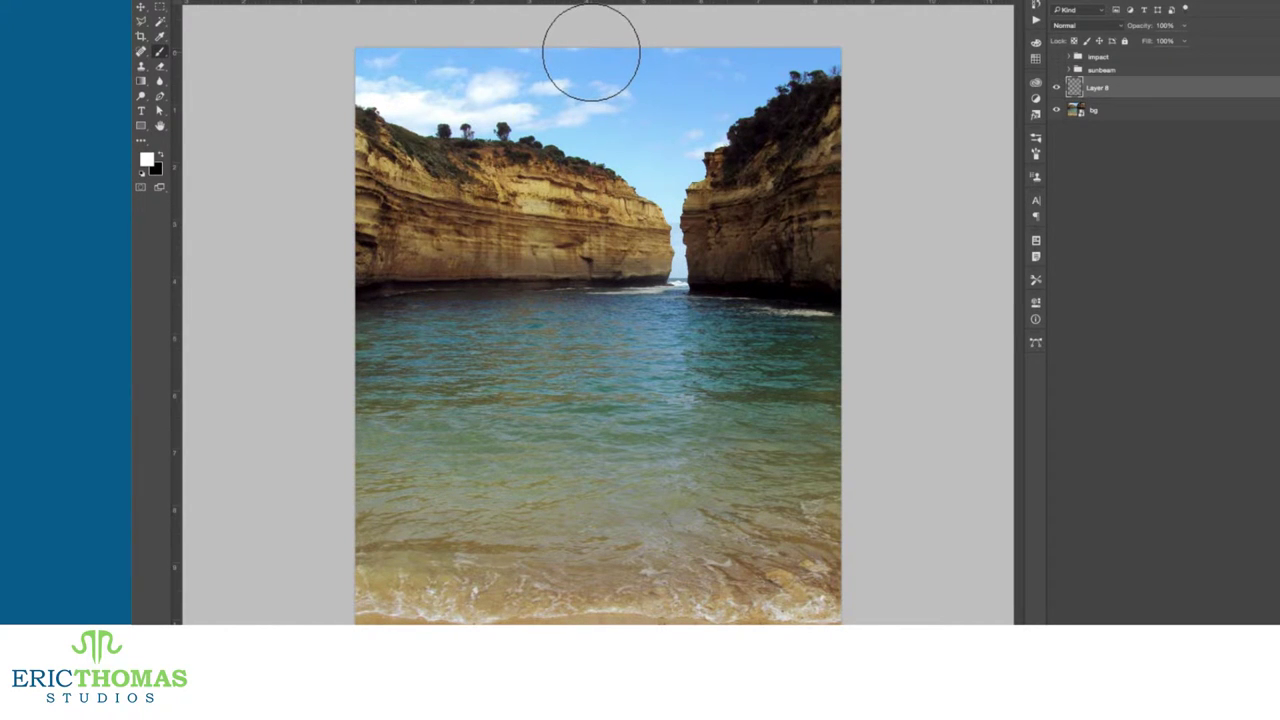
pyautogui.moveTo(591, 54); pyautogui.dragTo(590, 422)
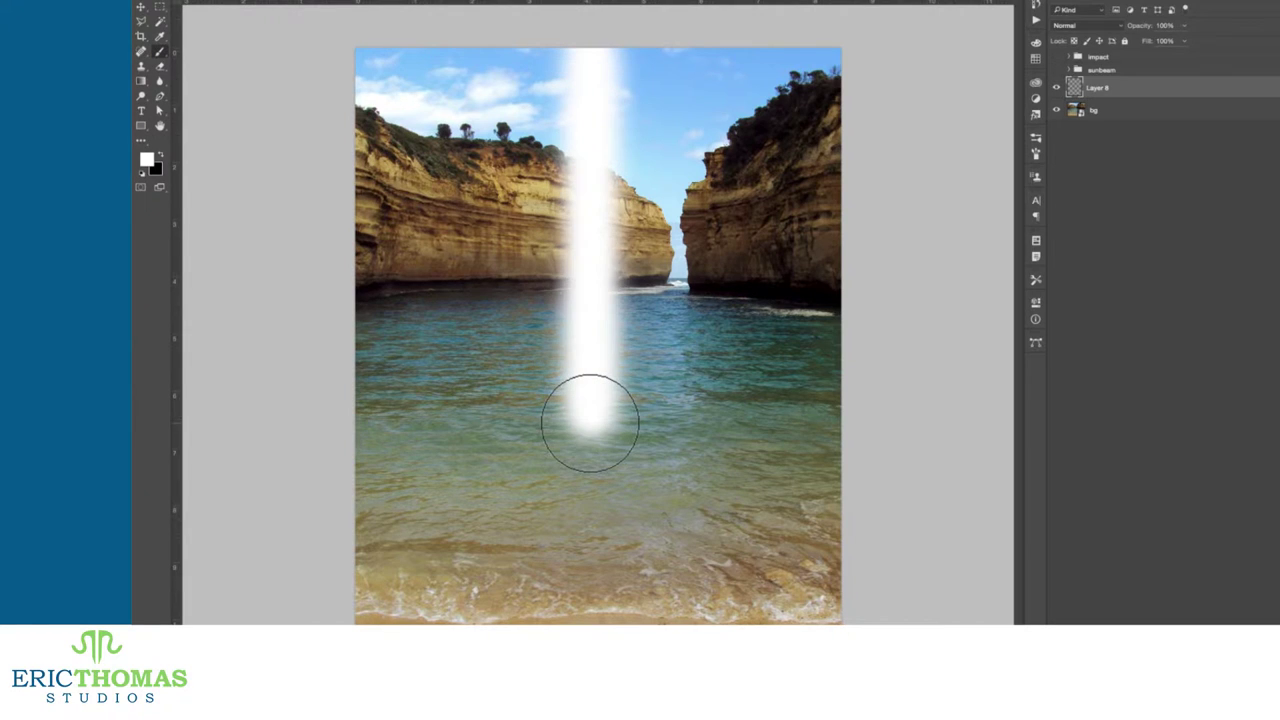
# Step: Transform the beam: widen it on both sides, tilt it clockwise and move it over the gap between the cliffs
pyautogui.press('v')
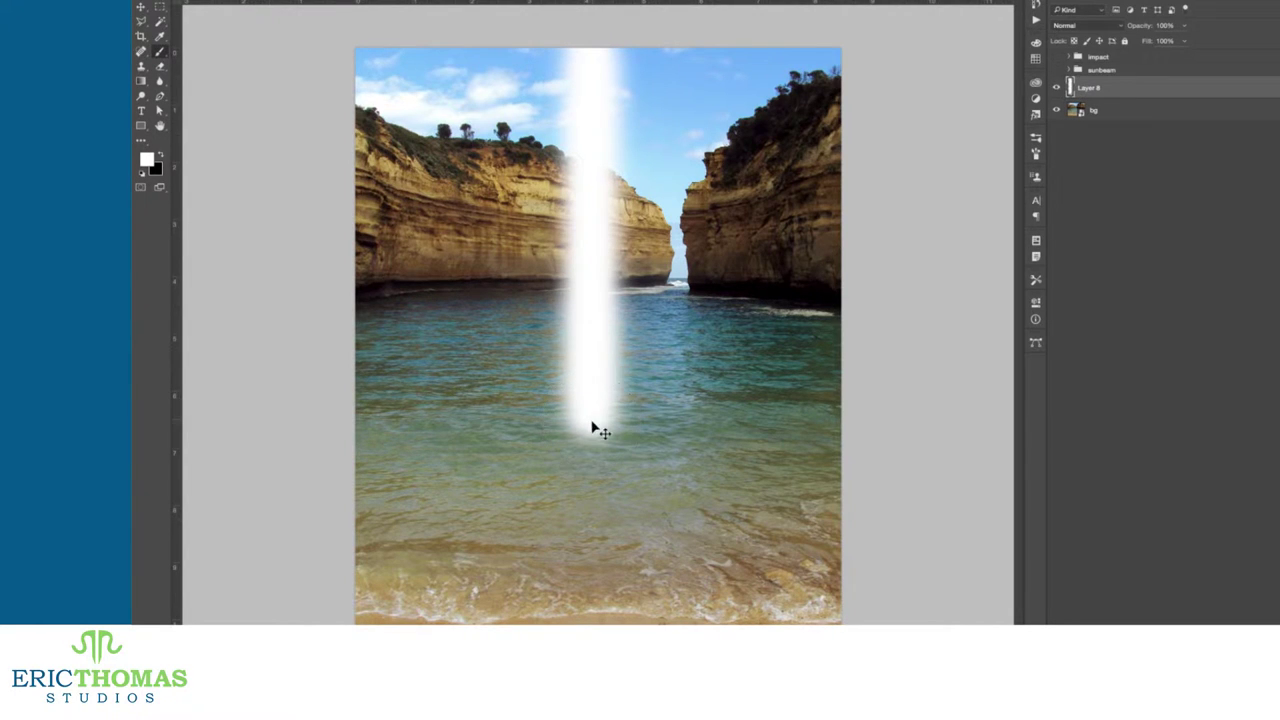
pyautogui.hotkey('ctrl', 't')
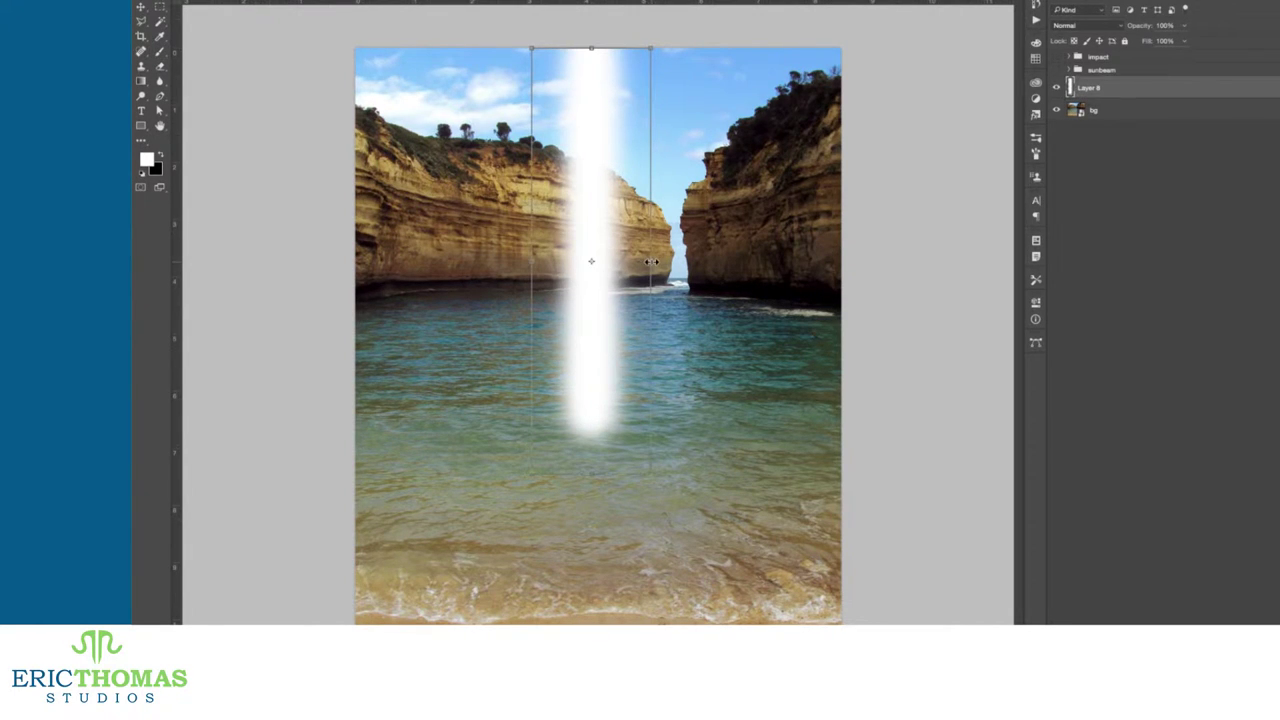
pyautogui.moveTo(651, 261); pyautogui.dragTo(714, 262)
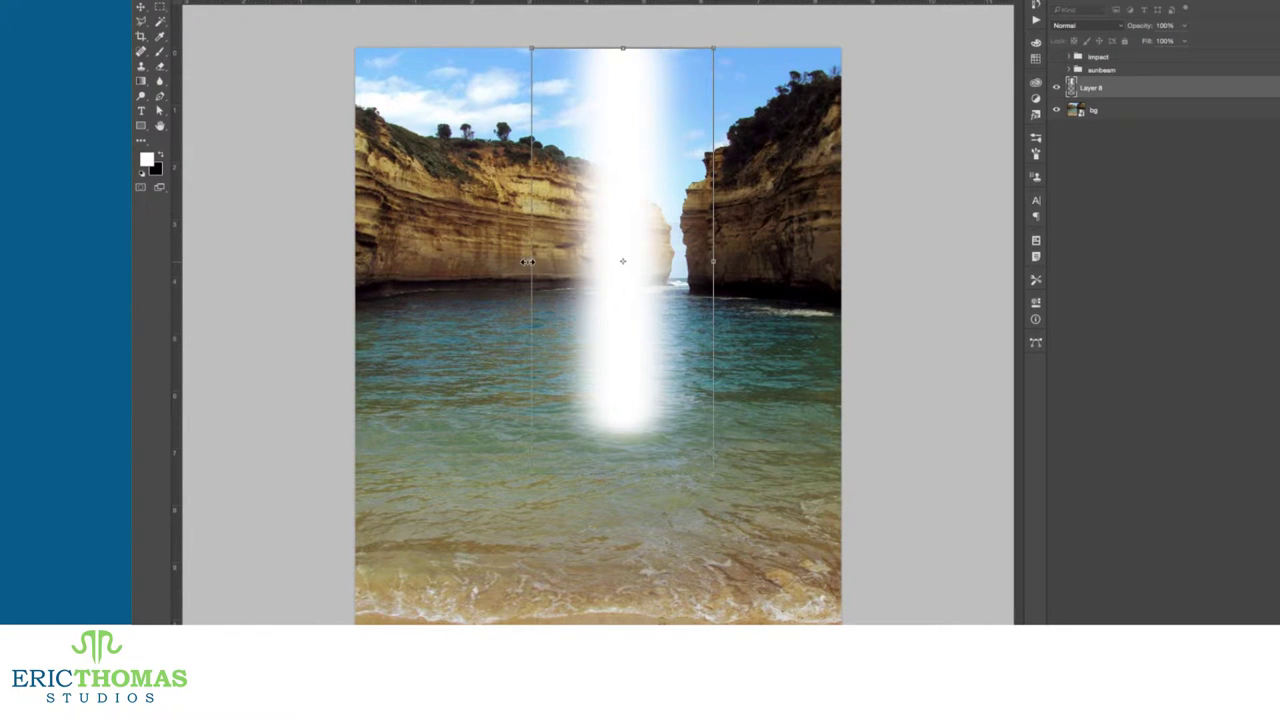
pyautogui.moveTo(528, 261); pyautogui.dragTo(495, 261)
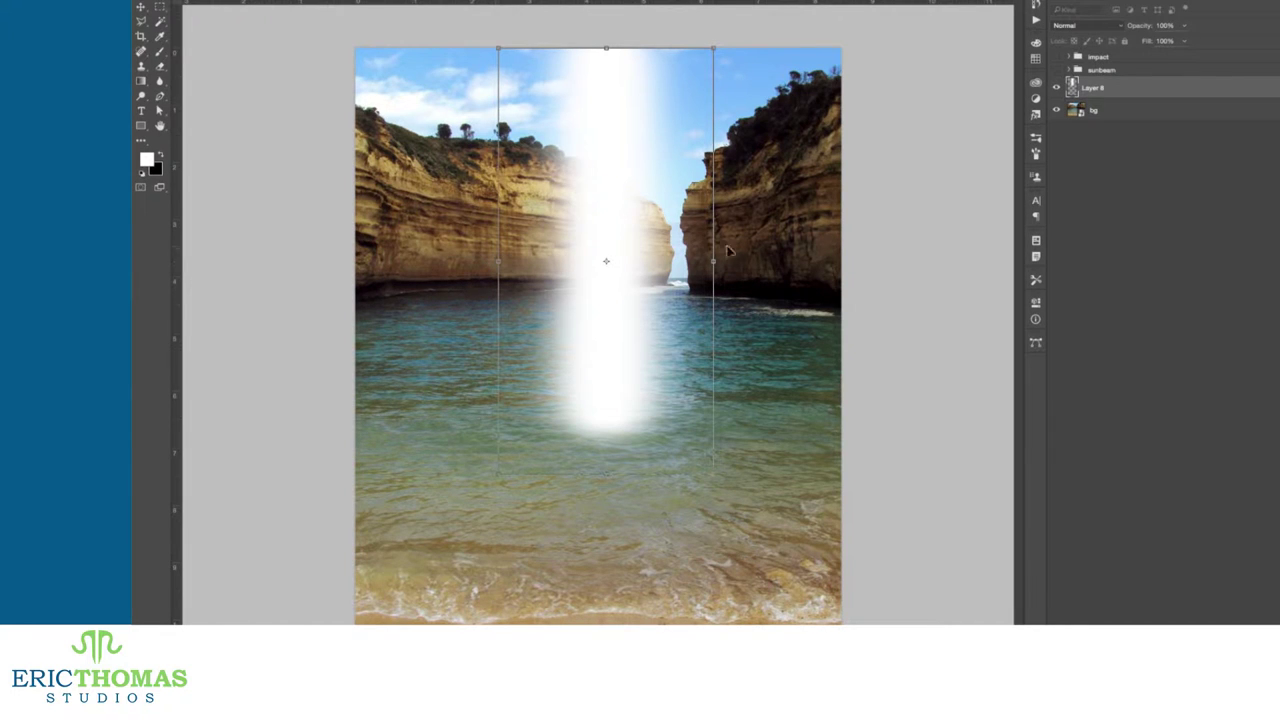
pyautogui.moveTo(764, 245); pyautogui.dragTo(765, 282)
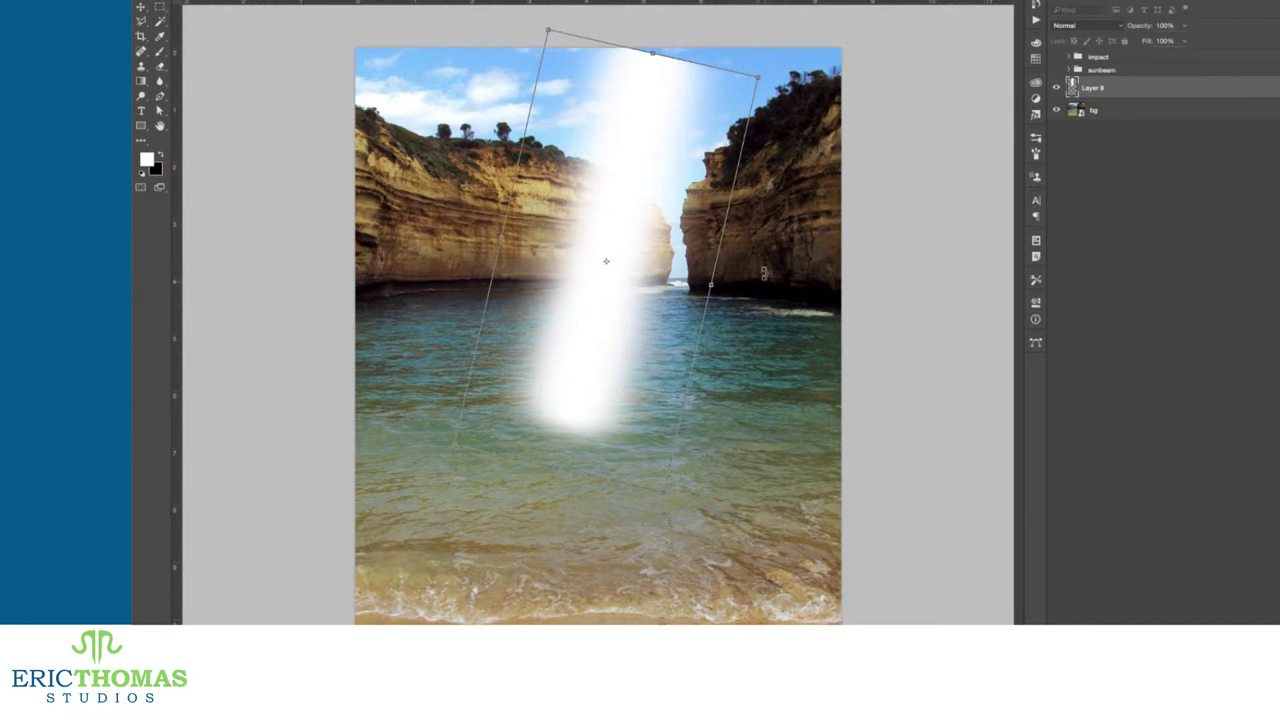
pyautogui.moveTo(697, 200); pyautogui.dragTo(770, 178)
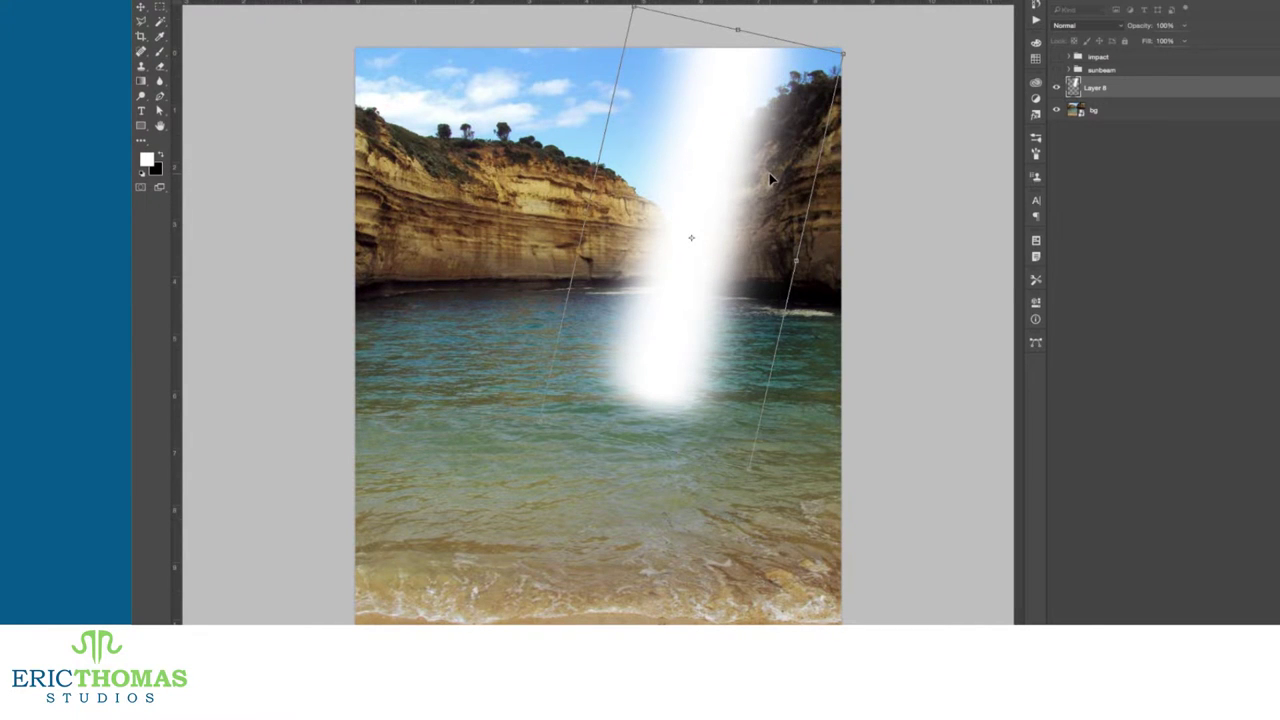
pyautogui.press('Return')
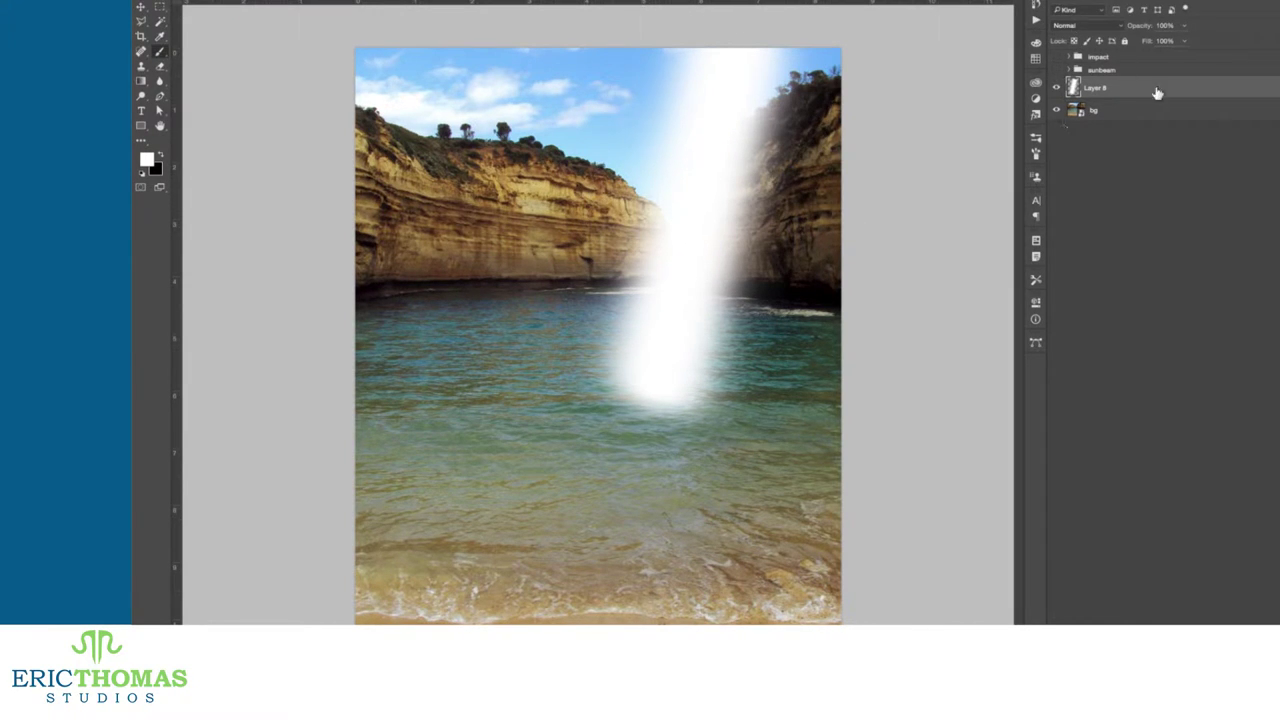
# Step: Hide the original beam layer, narrow its blurred copy and reduce the copy's opacity to 40%
pyautogui.click(1057, 88)
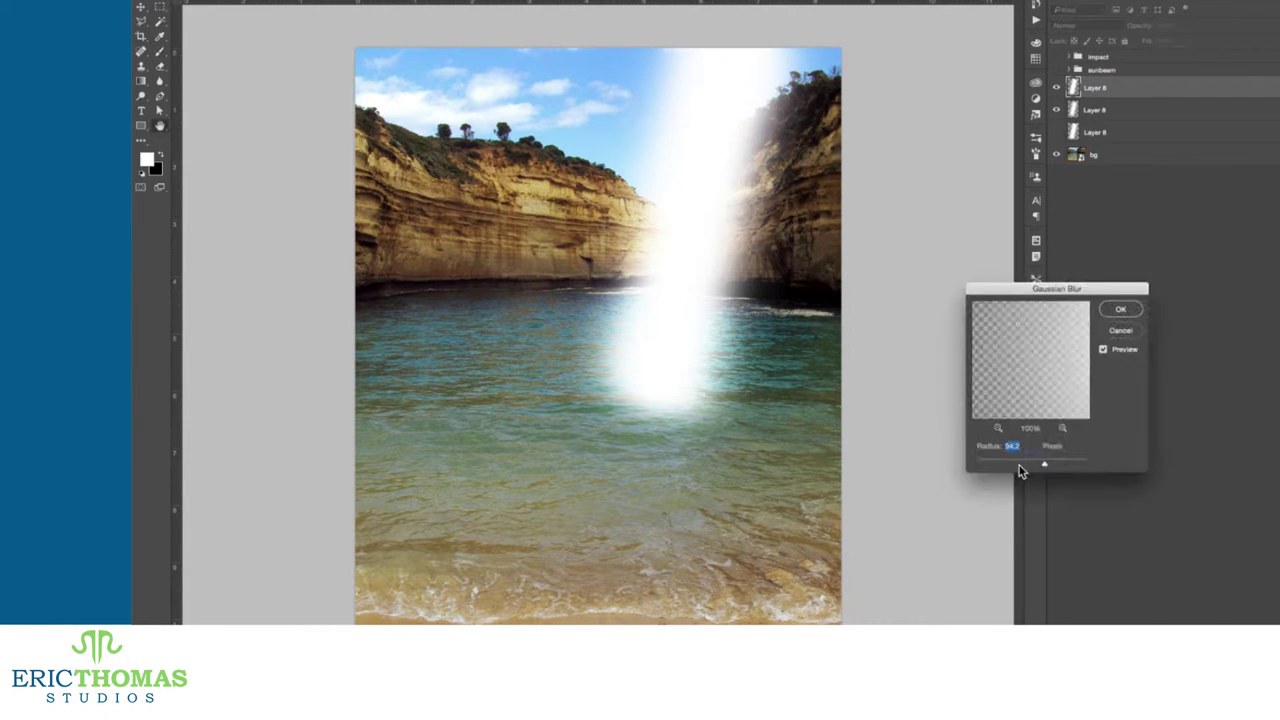
pyautogui.moveTo(852, 238); pyautogui.dragTo(836, 238)
pyautogui.press('Return')
pyautogui.moveTo(1140, 30); pyautogui.dragTo(1120, 34)
# Step: Narrow the topmost beam copy and reduce its opacity to 17%
pyautogui.moveTo(826, 236); pyautogui.dragTo(798, 235)
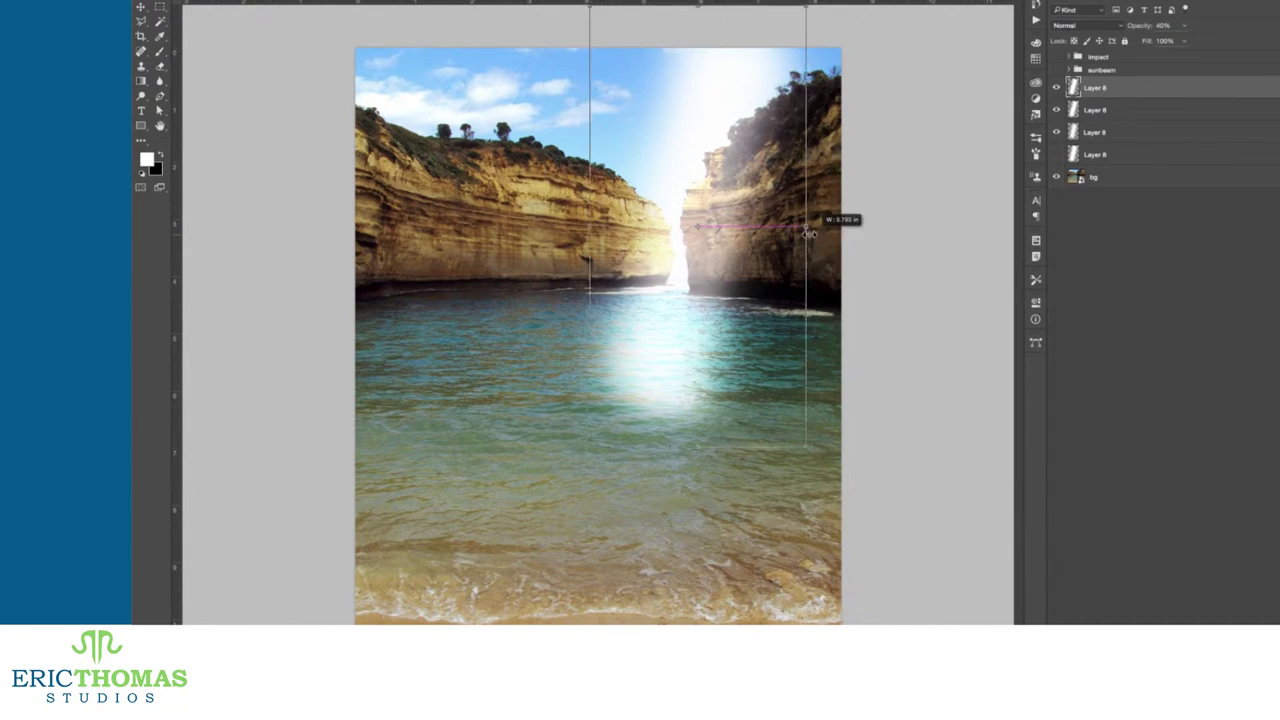
pyautogui.press('Return')
pyautogui.moveTo(1140, 34); pyautogui.dragTo(1126, 34)
# Step: Duplicate the narrowed beam layer and squeeze the duplicate into a thinner core
pyautogui.press('super+j')
pyautogui.press('super+t')
pyautogui.moveTo(798, 225); pyautogui.dragTo(775, 225)
pyautogui.press('Return')
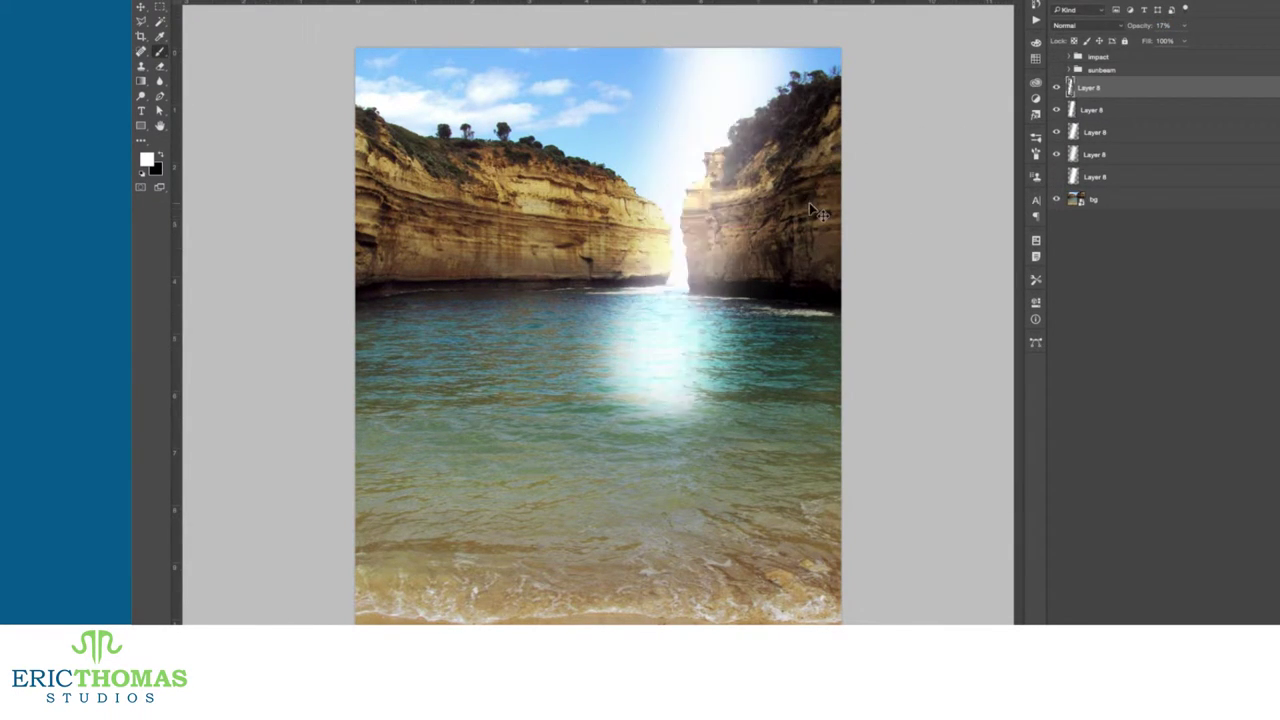
# Step: Raise the opacity of the lowest visible beam copy and of the thin topmost beam copy
pyautogui.click(1146, 154)
pyautogui.moveTo(1128, 31); pyautogui.dragTo(1146, 31)
pyautogui.click(1147, 110)
pyautogui.moveTo(1146, 31); pyautogui.dragTo(1184, 30)
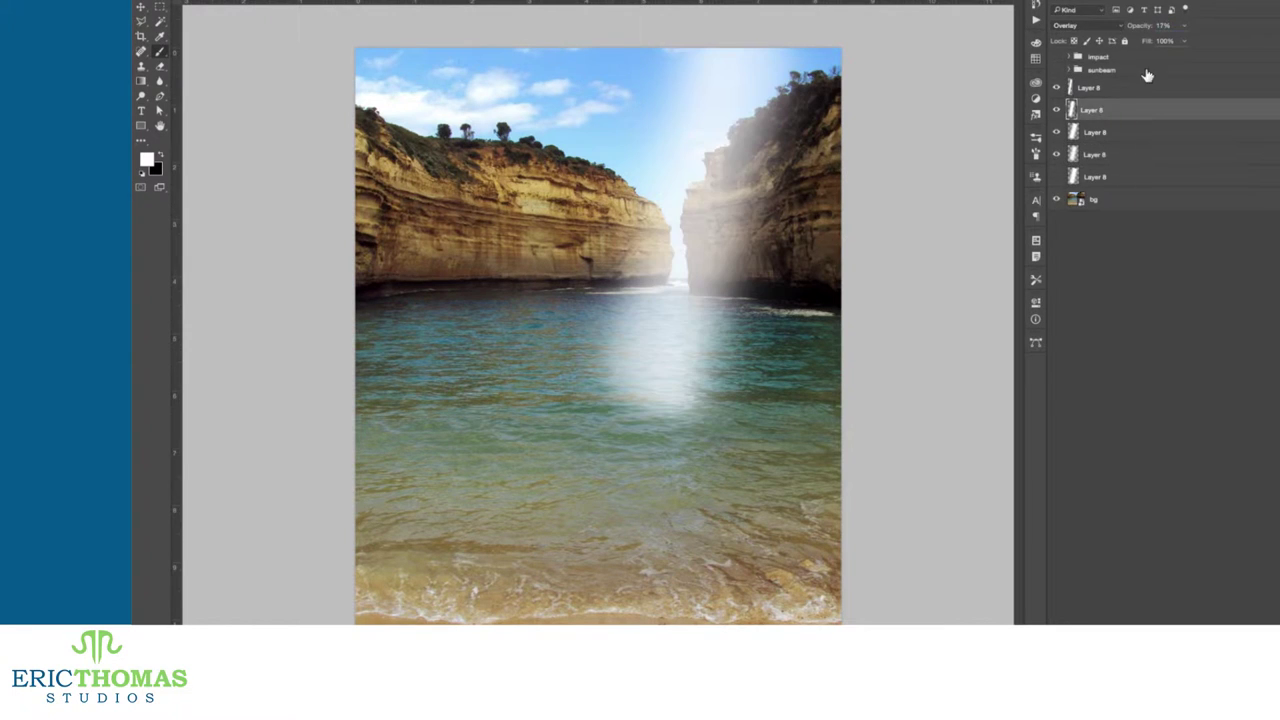
pyautogui.click(1147, 86)
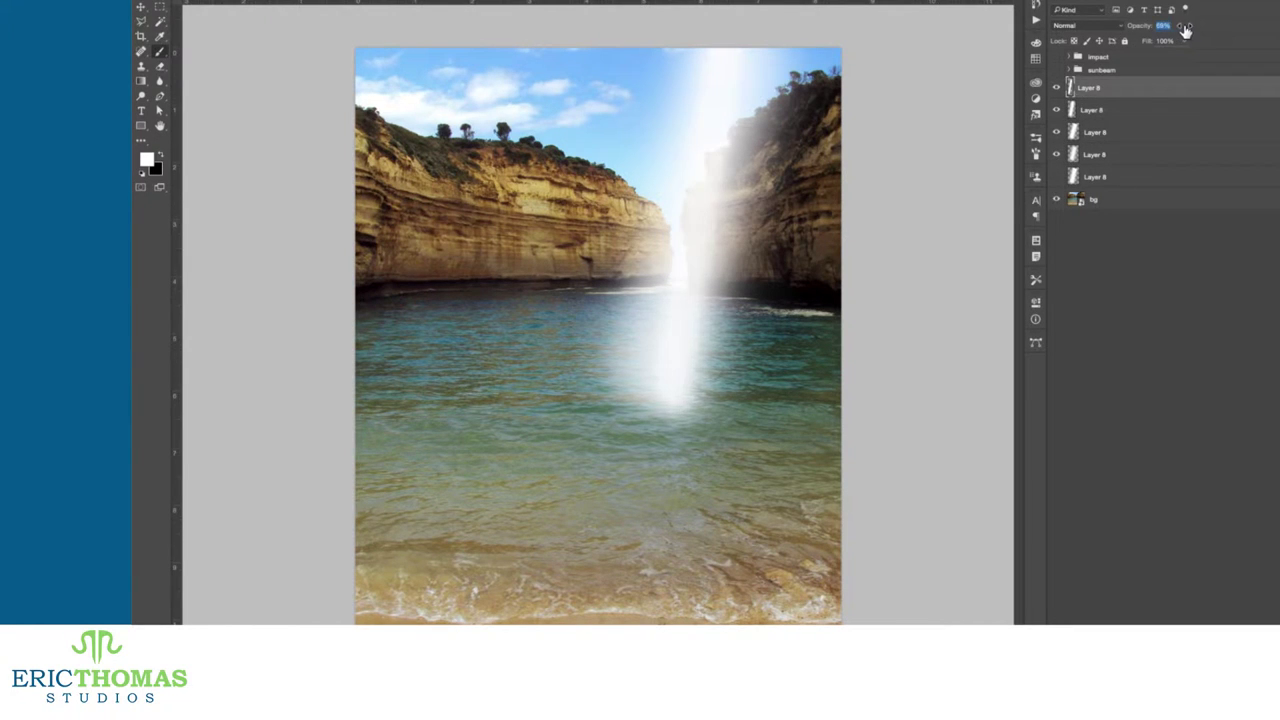
# Step: Add a radial white-to-black gradient on a new layer below the visible beams, blended as Overlay at 42% opacity
pyautogui.click(1130, 186)
pyautogui.press('super+shift+alt+n')
pyautogui.press('g')
pyautogui.moveTo(671, 391); pyautogui.dragTo(714, 154)
pyautogui.hotkey('shift', 'alt', 'o')
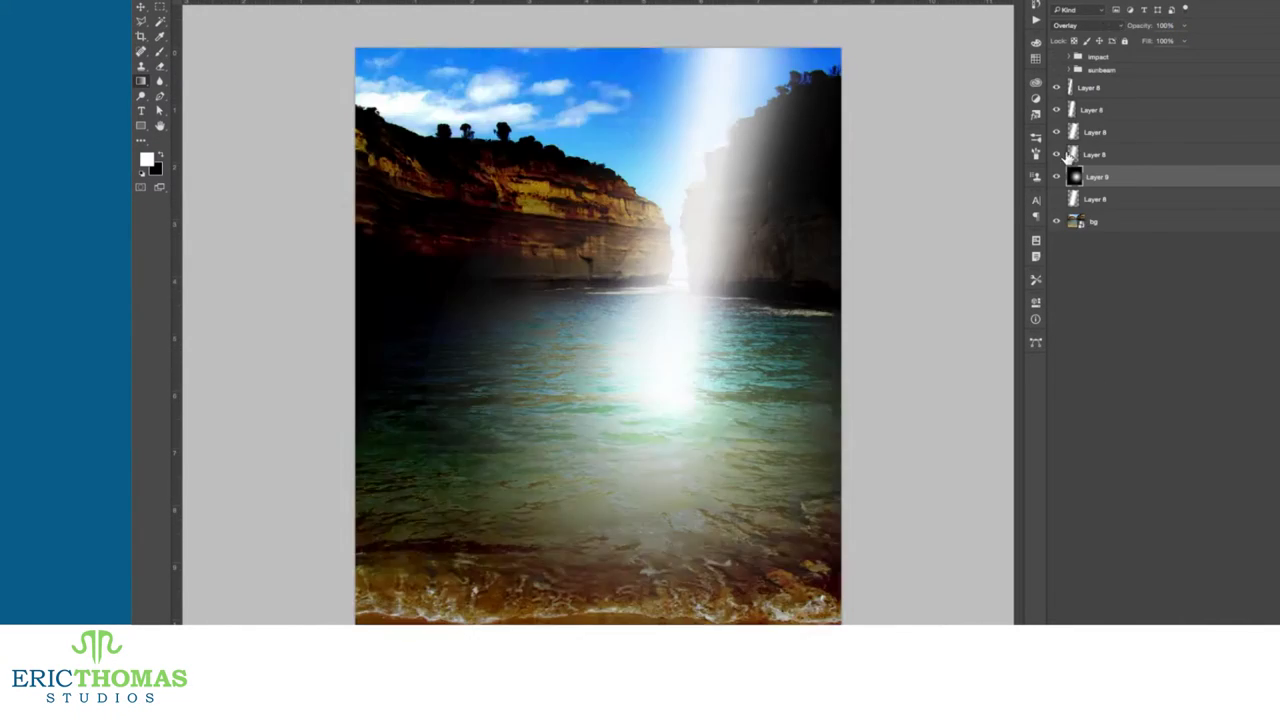
pyautogui.moveTo(1146, 26); pyautogui.dragTo(1092, 26)
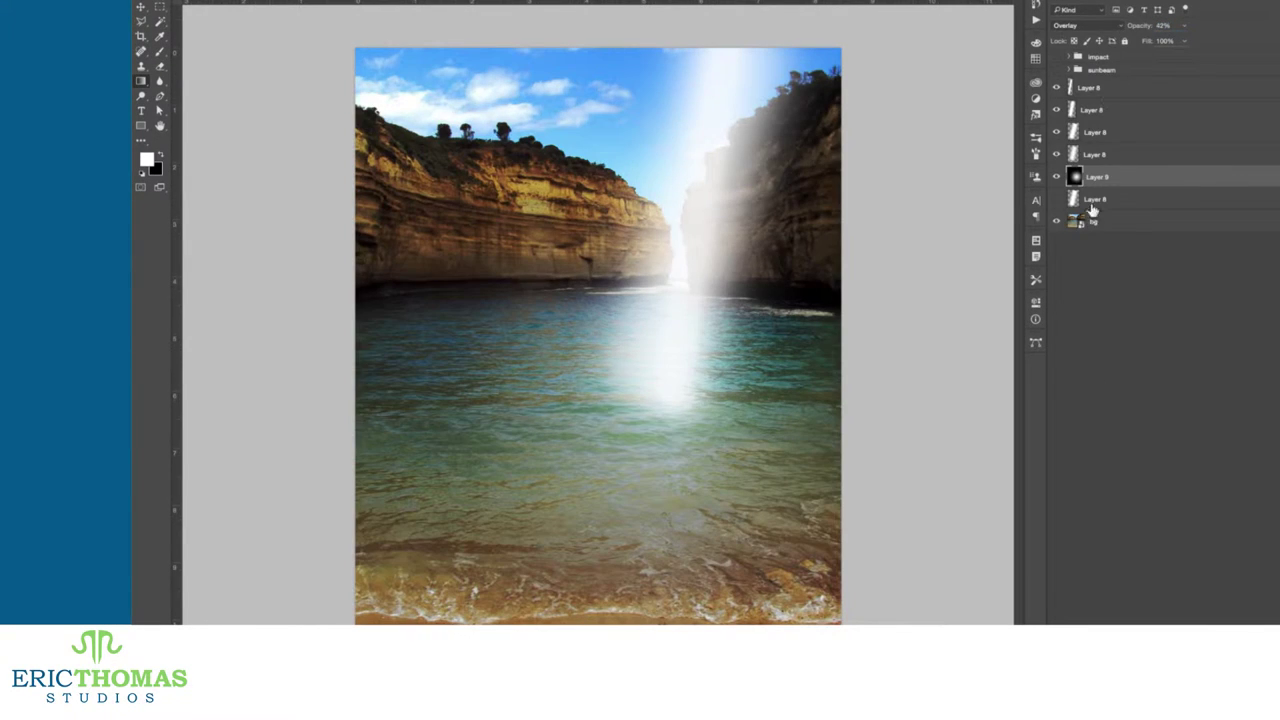
pyautogui.click(1058, 155)
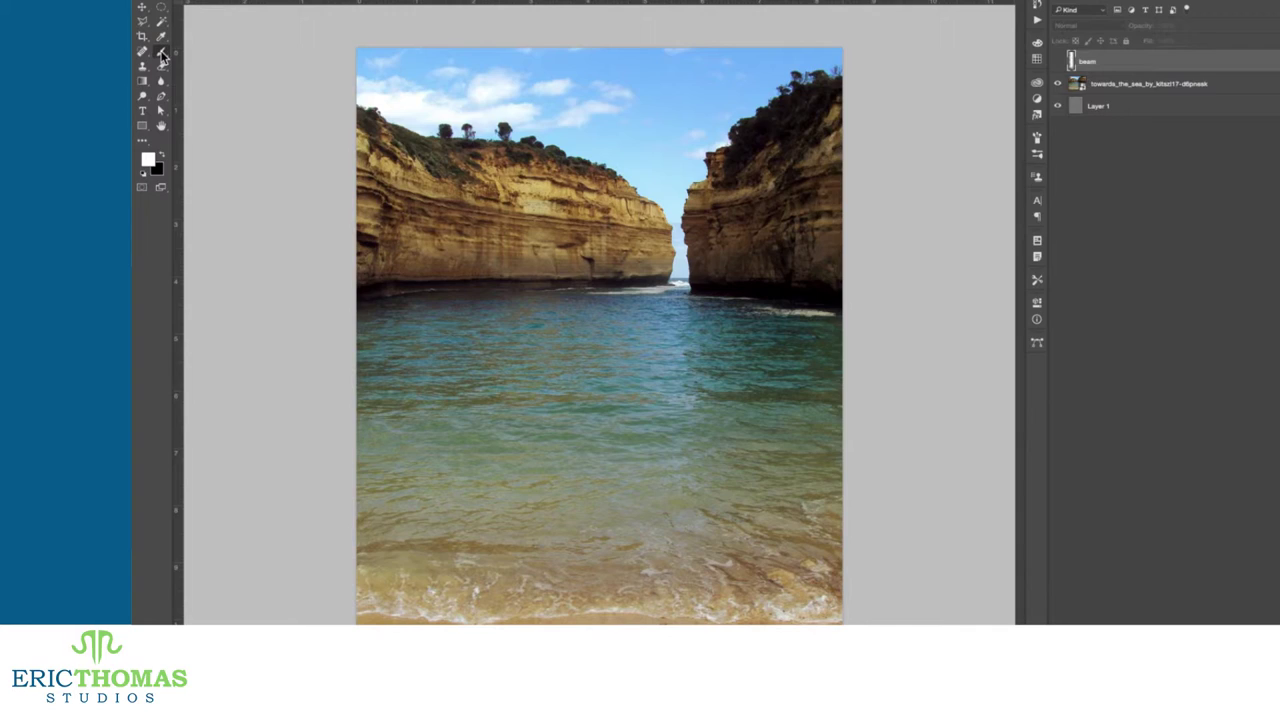
# Step: Paint a straight vertical beam on a new layer with a soft white brush, and apply a stronger Gaussian Blur to its top copy
pyautogui.press('b')
pyautogui.click(1037, 140)
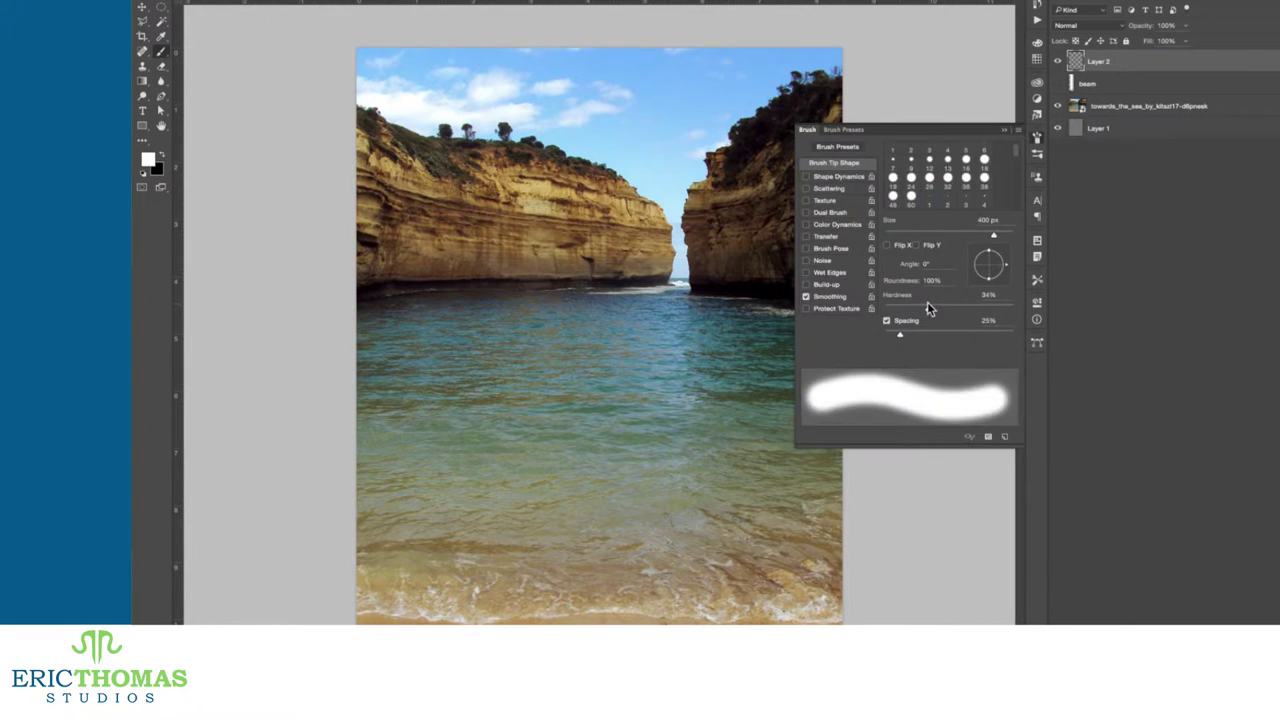
pyautogui.click(1037, 140)
pyautogui.click(593, 58)
pyautogui.keyDown('shift'); pyautogui.click(597, 414); pyautogui.keyUp('shift')
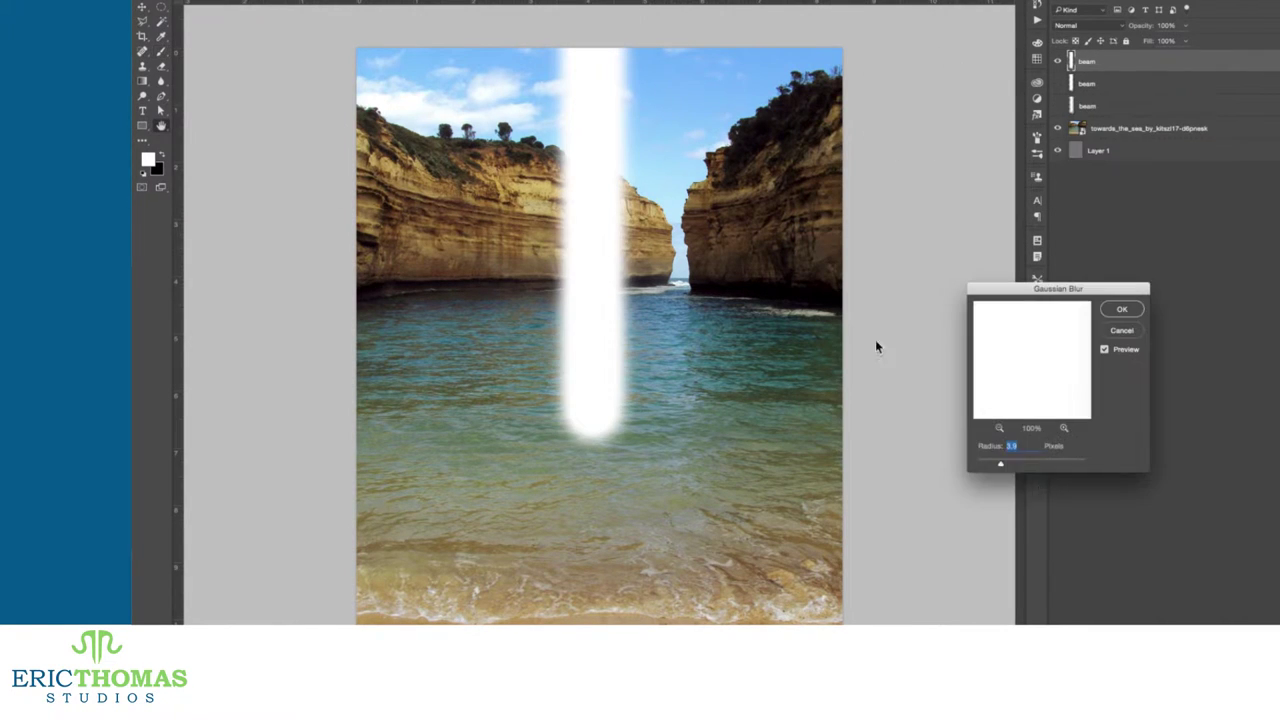
pyautogui.moveTo(1000, 461); pyautogui.dragTo(1050, 463)
pyautogui.press('Return')
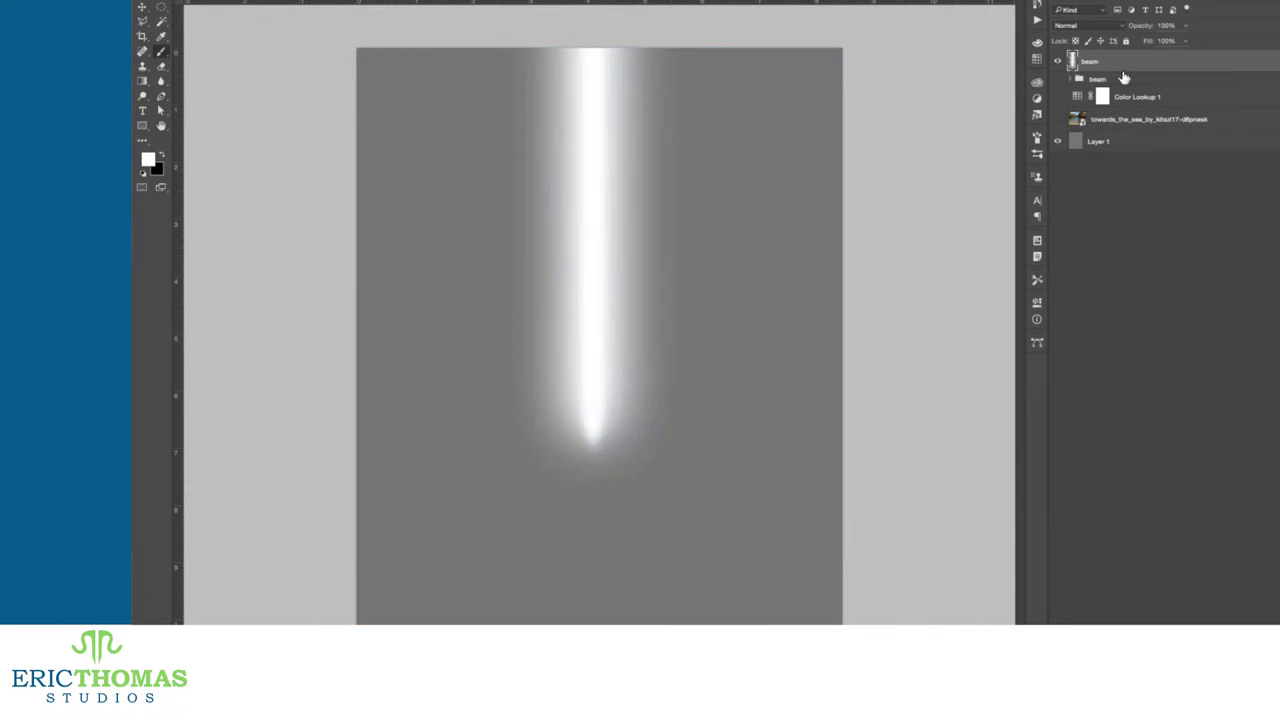
# Step: Add an Inner Glow to the top beam layer with Normal blend mode and a blue glow colour
pyautogui.click(1208, 700)
pyautogui.click(1225, 655)
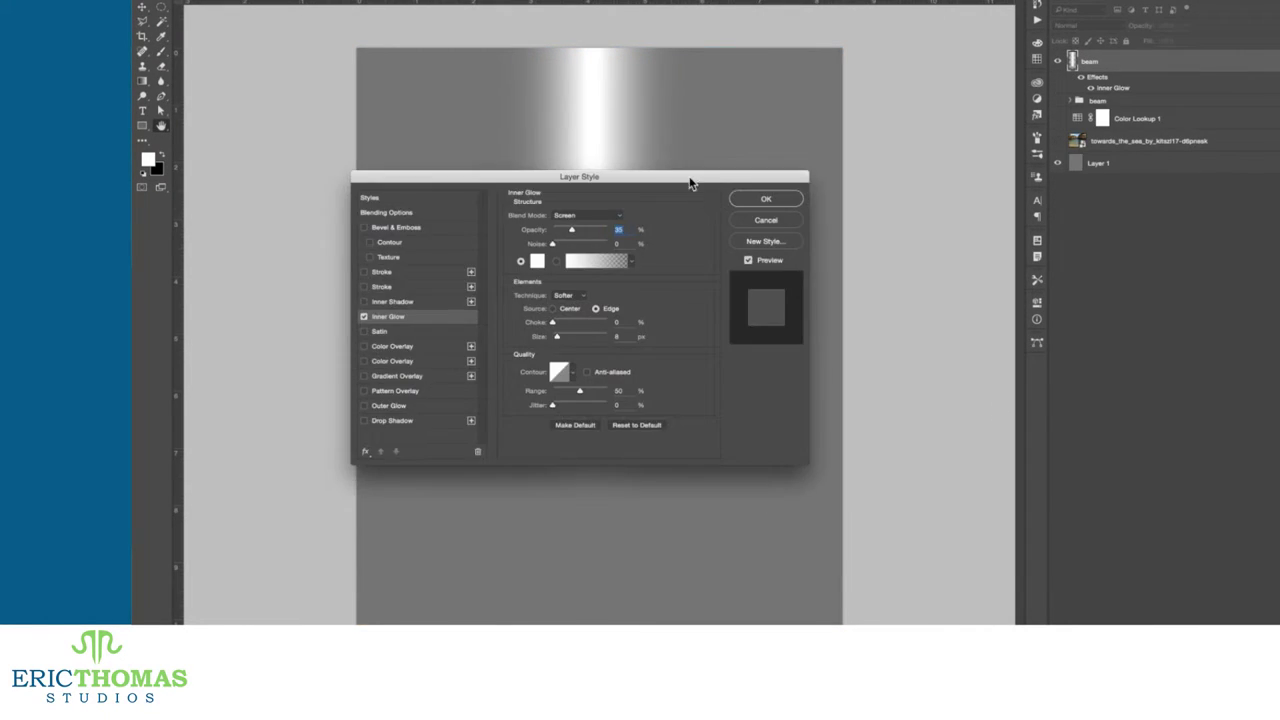
pyautogui.moveTo(691, 180); pyautogui.dragTo(1057, 298)
pyautogui.click(943, 334)
pyautogui.click(935, 252)
pyautogui.click(904, 379)
pyautogui.click(845, 430)
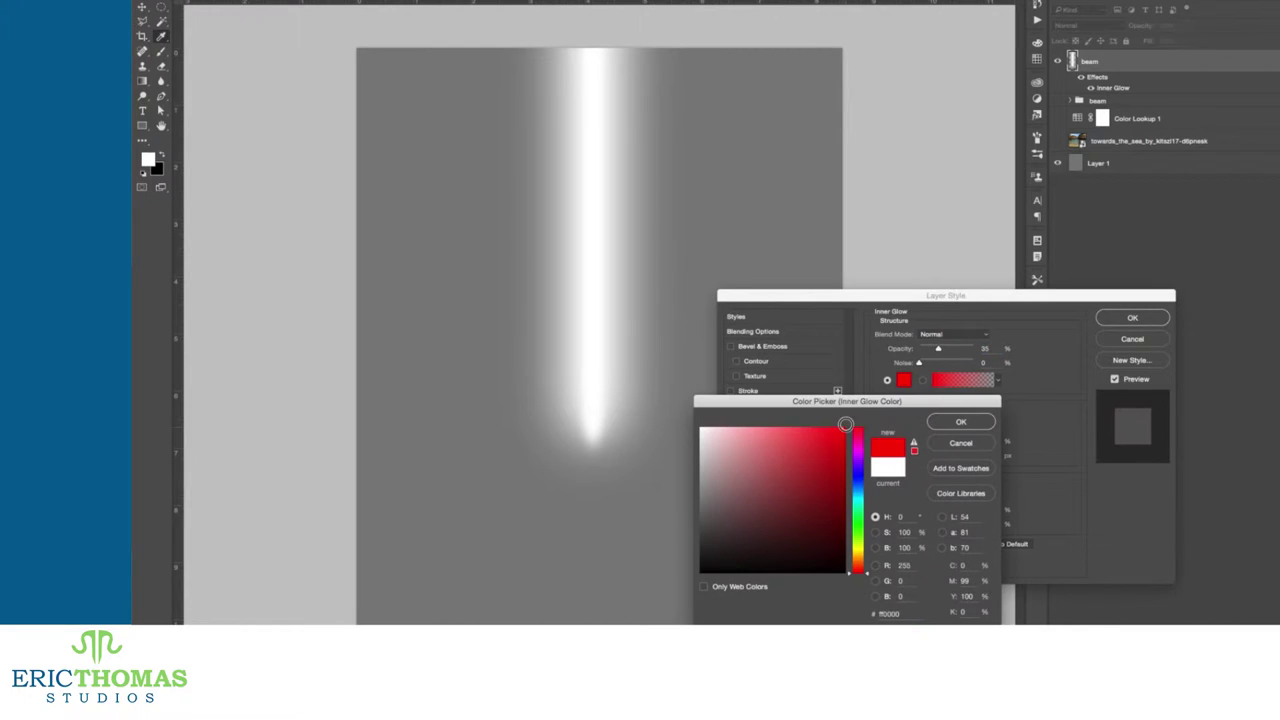
pyautogui.click(859, 473)
pyautogui.click(945, 424)
# Step: Set the Inner Glow size to 54 px and its choke to 1%
pyautogui.click(933, 453)
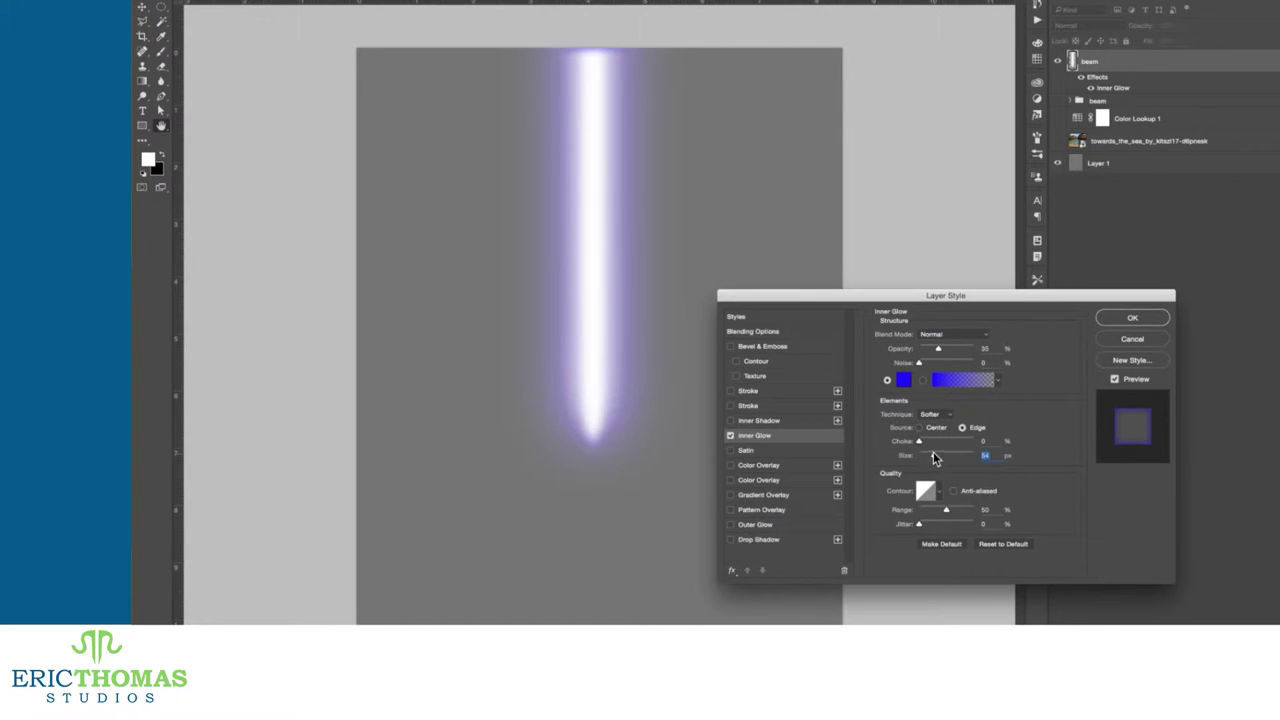
pyautogui.click(923, 440)
pyautogui.moveTo(923, 440); pyautogui.dragTo(922, 440)
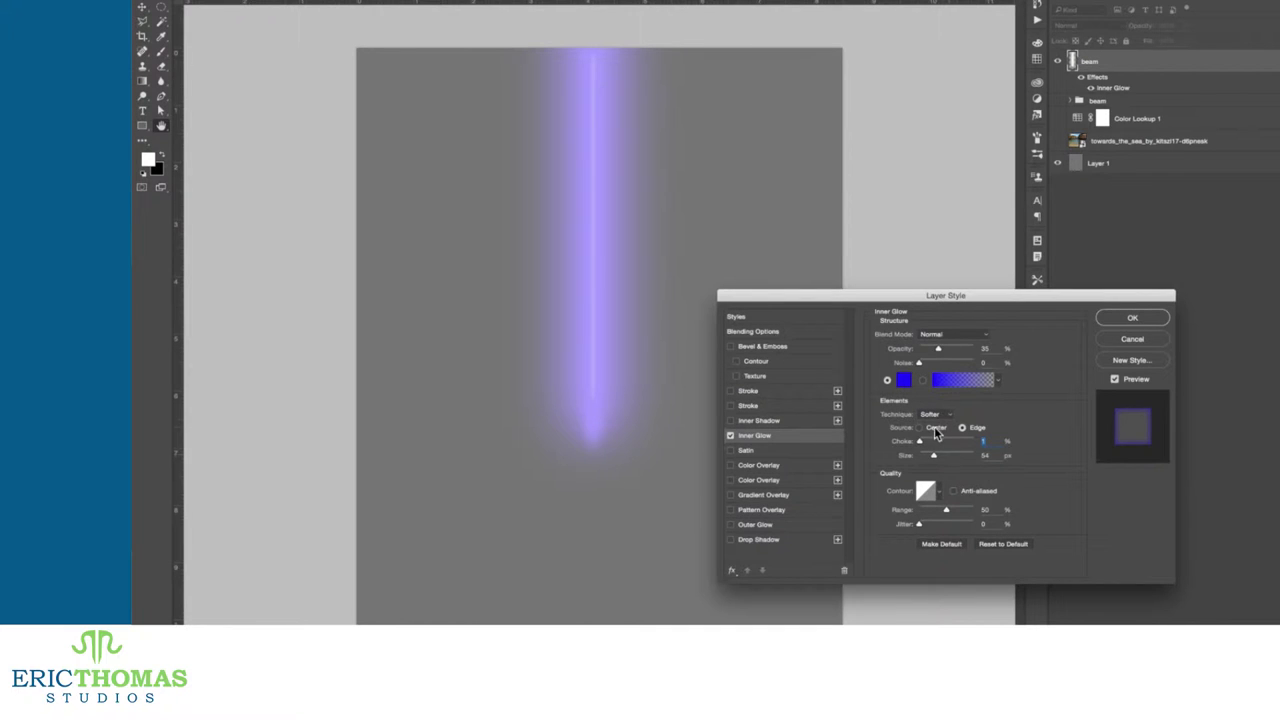
# Step: Compare the Center glow source with Edge, keep Edge, and apply the Inner Glow with a size of 12 px
pyautogui.click(936, 430)
pyautogui.click(972, 428)
pyautogui.moveTo(944, 455); pyautogui.dragTo(940, 458)
pyautogui.click(924, 455)
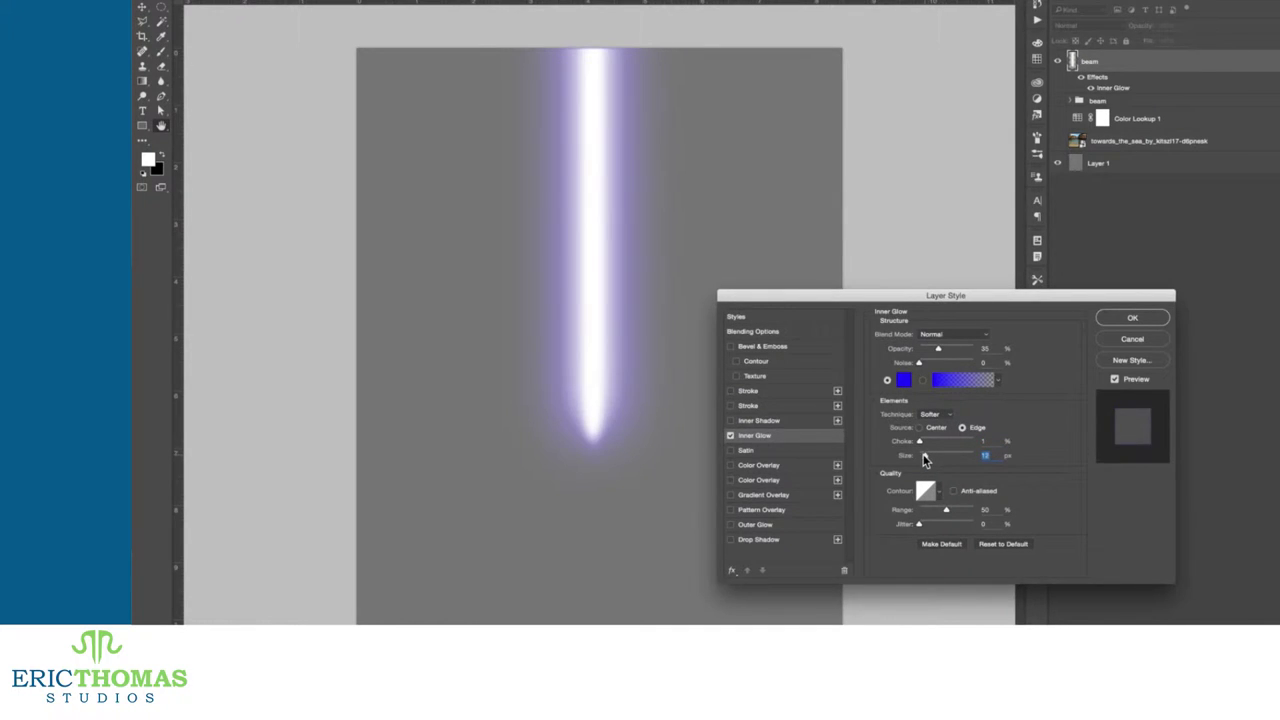
pyautogui.click(1130, 318)
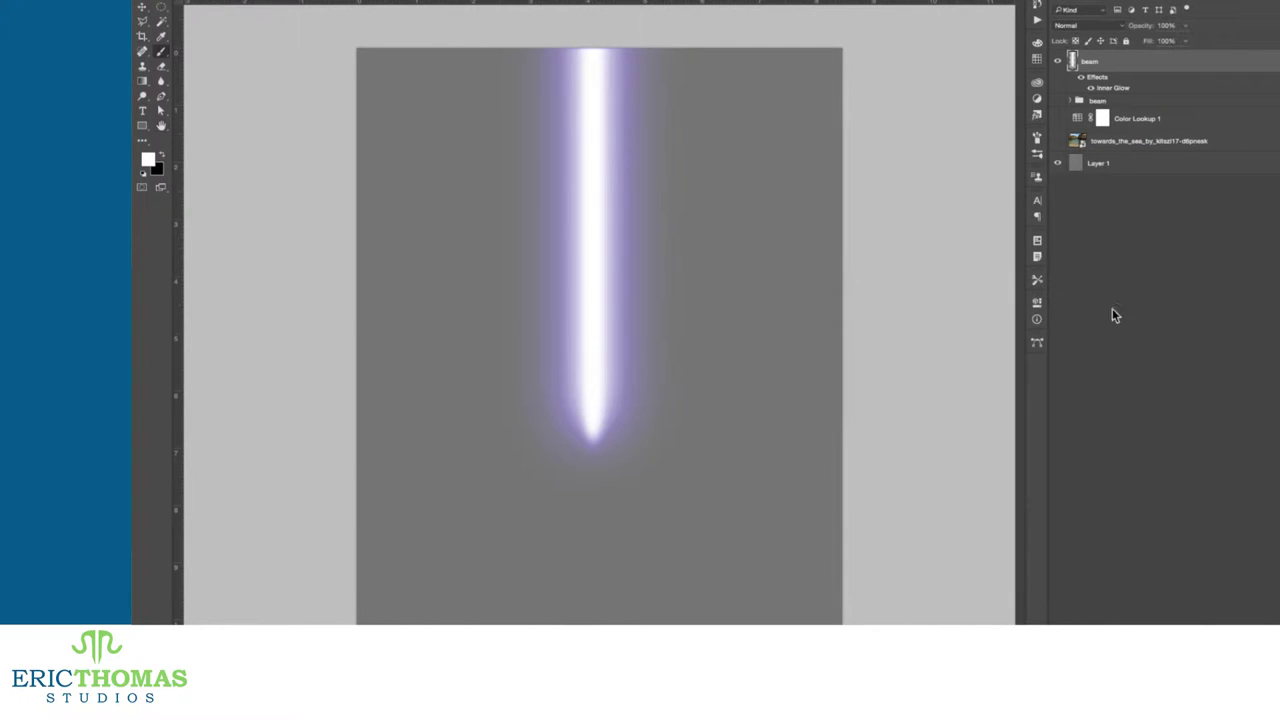
# Step: Show the seaside photo and the Color Lookup 1 adjustment, and move the adjustment higher in the layer stack
pyautogui.click(1059, 143)
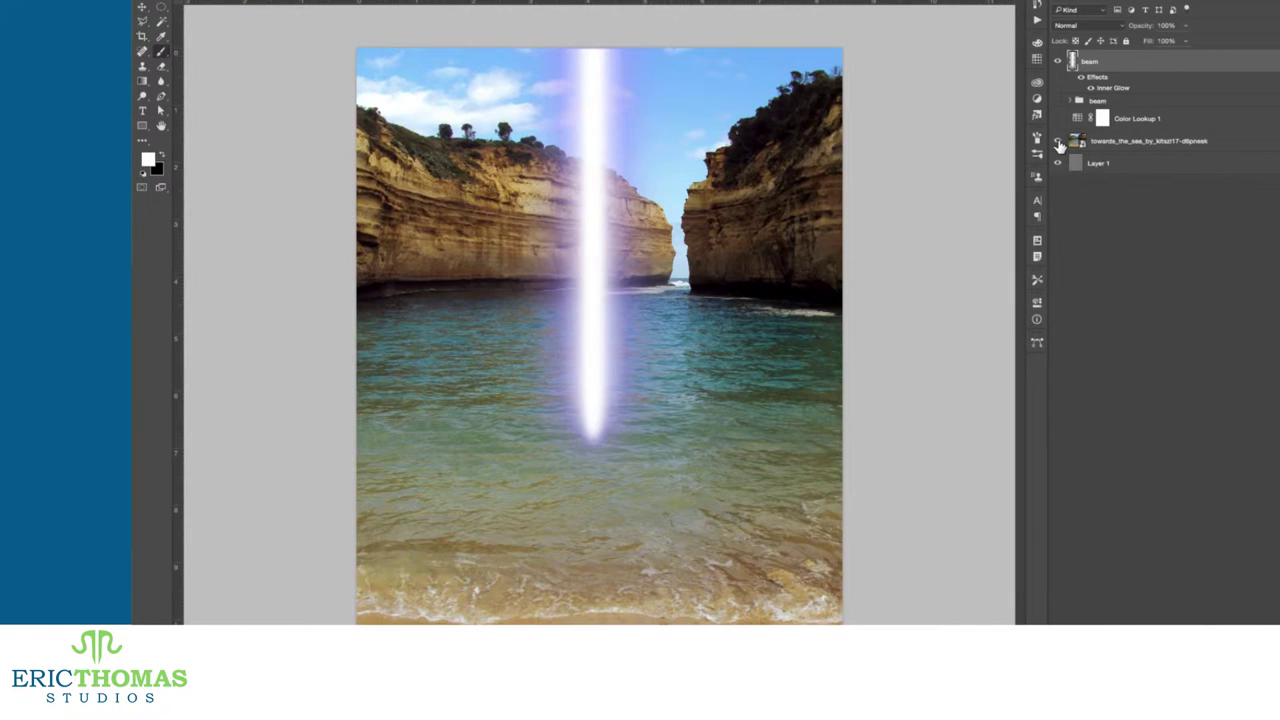
pyautogui.click(1057, 118)
pyautogui.moveTo(1119, 120); pyautogui.dragTo(1123, 72)
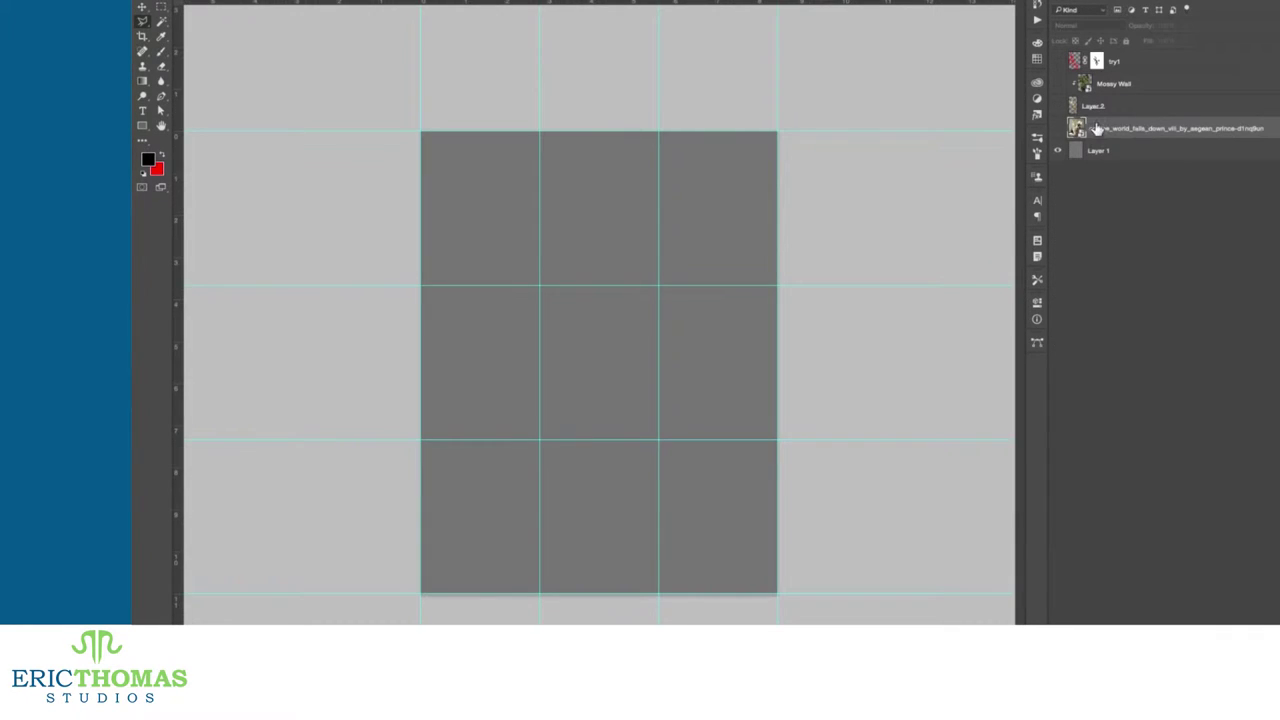
# Step: Show the masked figure's photo, invert the selection of the wooden mannequin and add a new layer for painting in white
pyautogui.click(1052, 129)
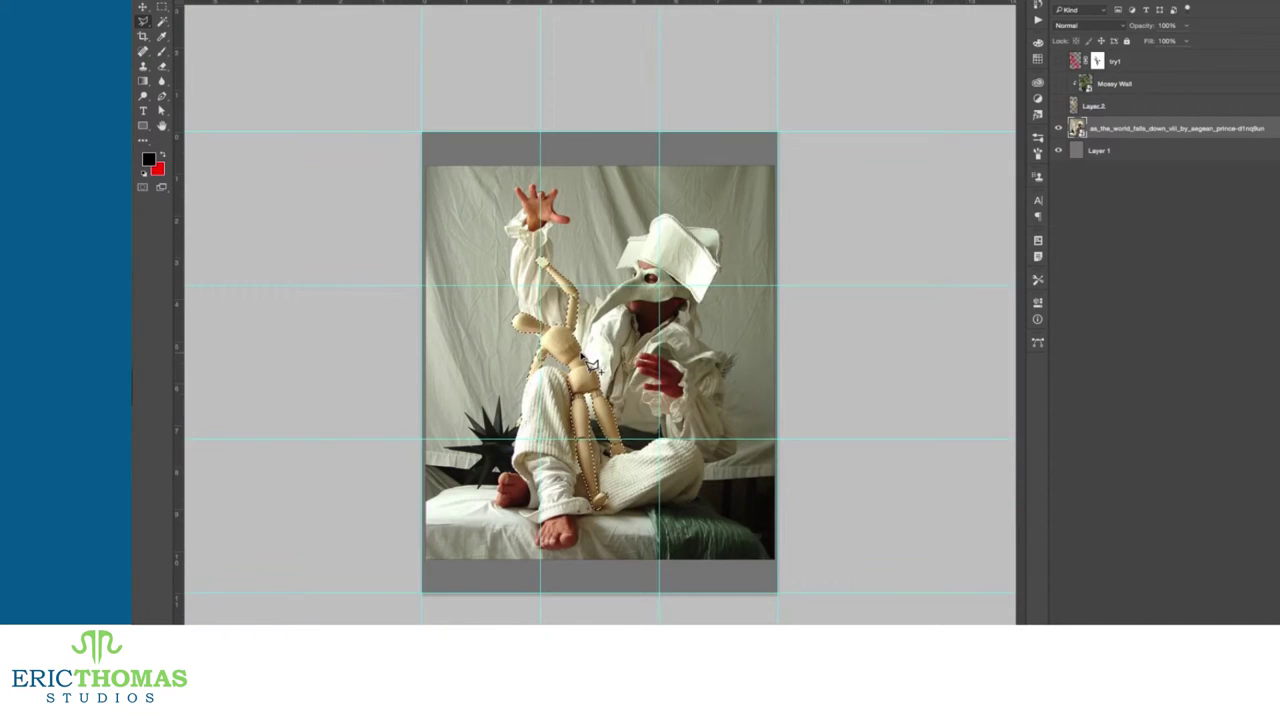
pyautogui.press('super+shift+i')
pyautogui.press('b')
pyautogui.press('d')
pyautogui.press('x')
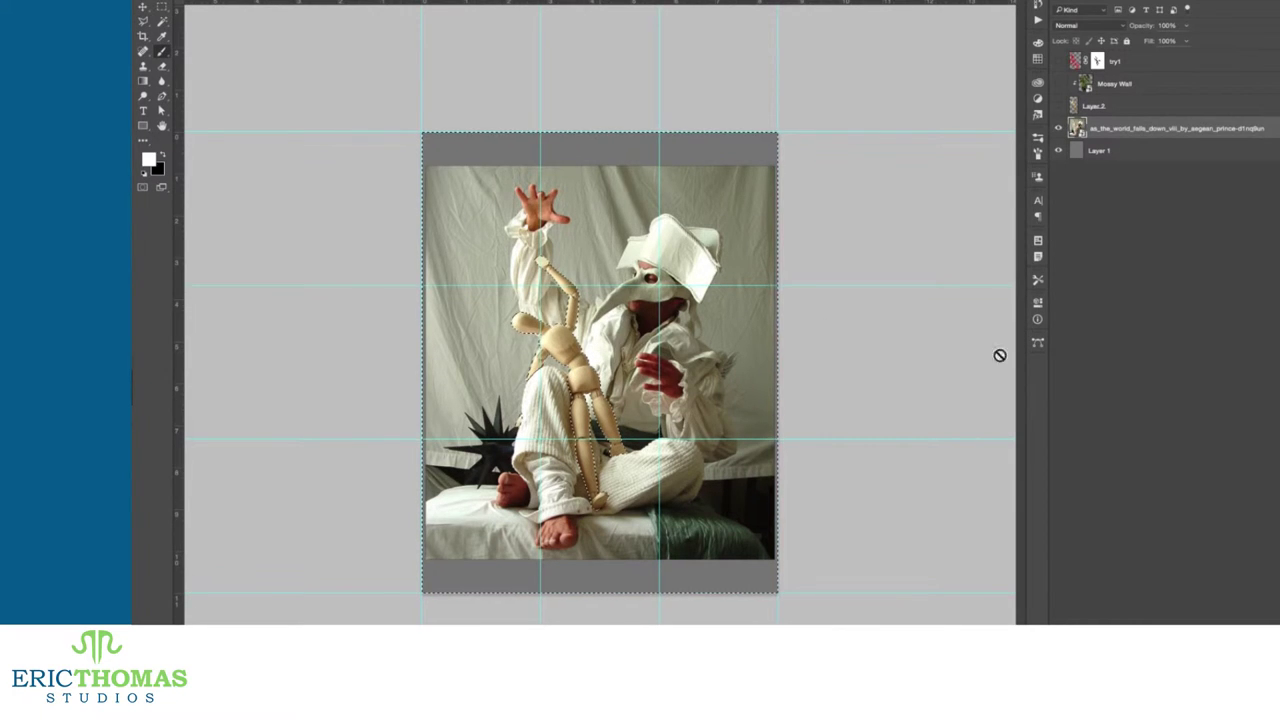
pyautogui.hotkey('ctrl', 'shift', 'alt', 'n')
# Step: Try a hard-edged white brush stroke around the mannequin's legs and undo it
pyautogui.rightClick(585, 418)
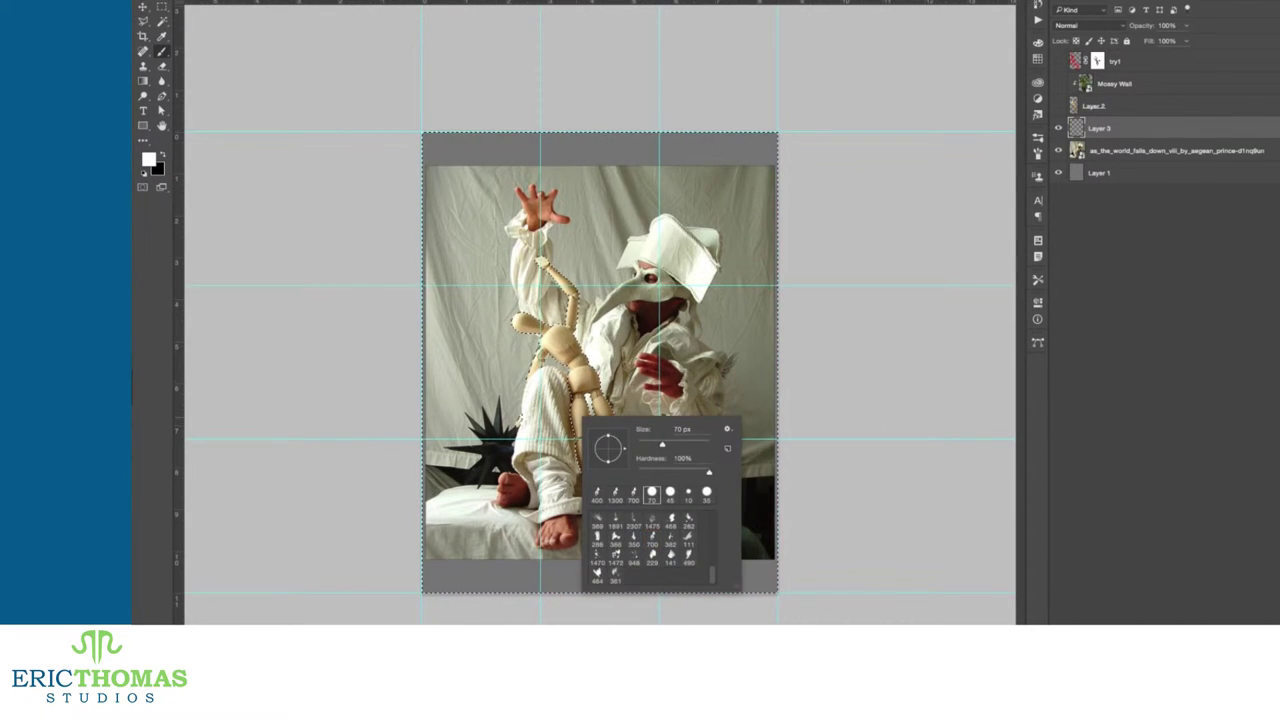
pyautogui.press('Return')
pyautogui.moveTo(590, 398)
pyautogui.mouseDown()
pyautogui.moveTo(606, 468)
pyautogui.moveTo(585, 495)
pyautogui.moveTo(580, 398)
pyautogui.mouseUp()
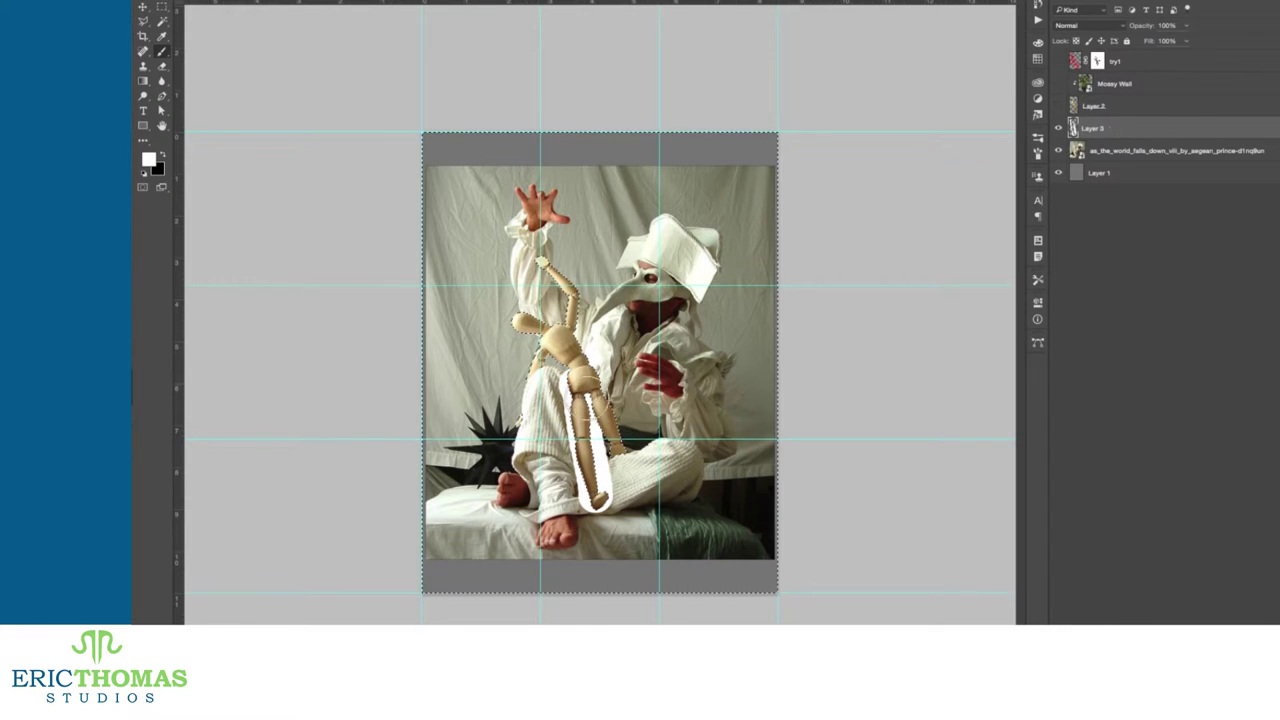
pyautogui.press('super+z')
# Step: Choose a soft-edged brush and paint a white glow around the mannequin's outline outside its silhouette
pyautogui.rightClick(676, 440)
pyautogui.click(737, 491)
pyautogui.press('Return')
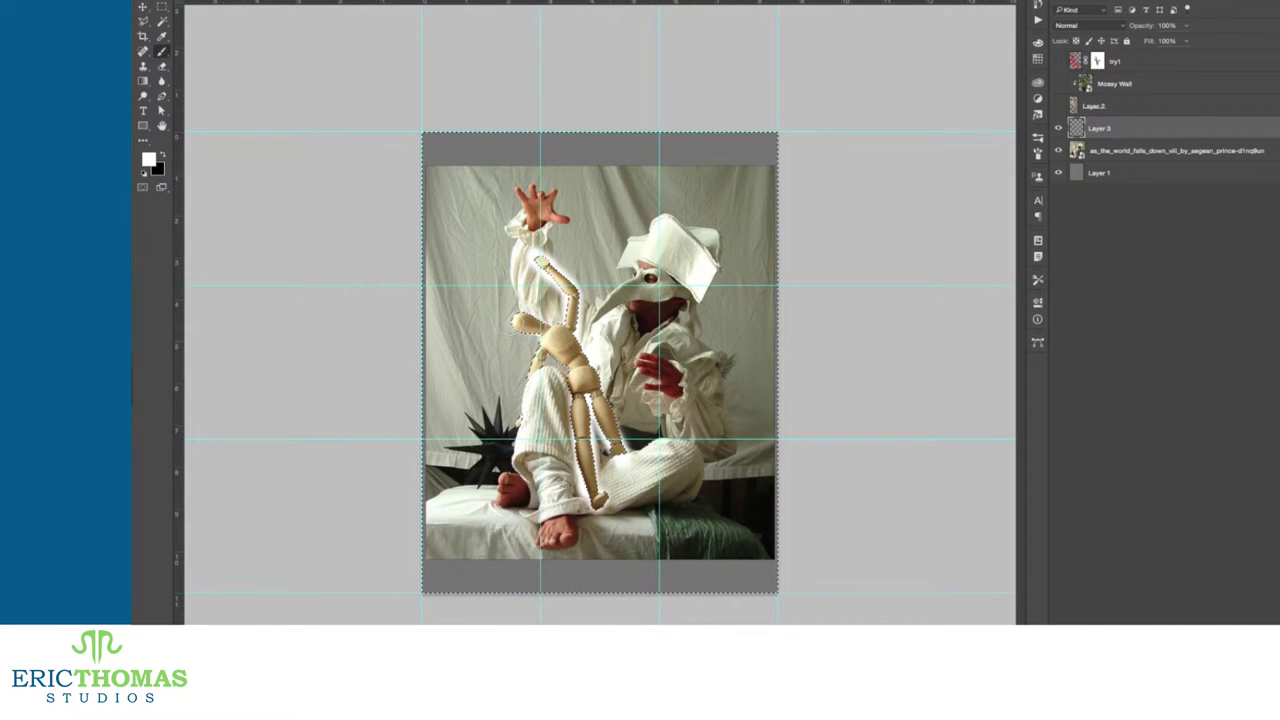
pyautogui.moveTo(529, 375)
pyautogui.mouseDown()
pyautogui.moveTo(524, 403)
pyautogui.moveTo(558, 366)
pyautogui.mouseUp()
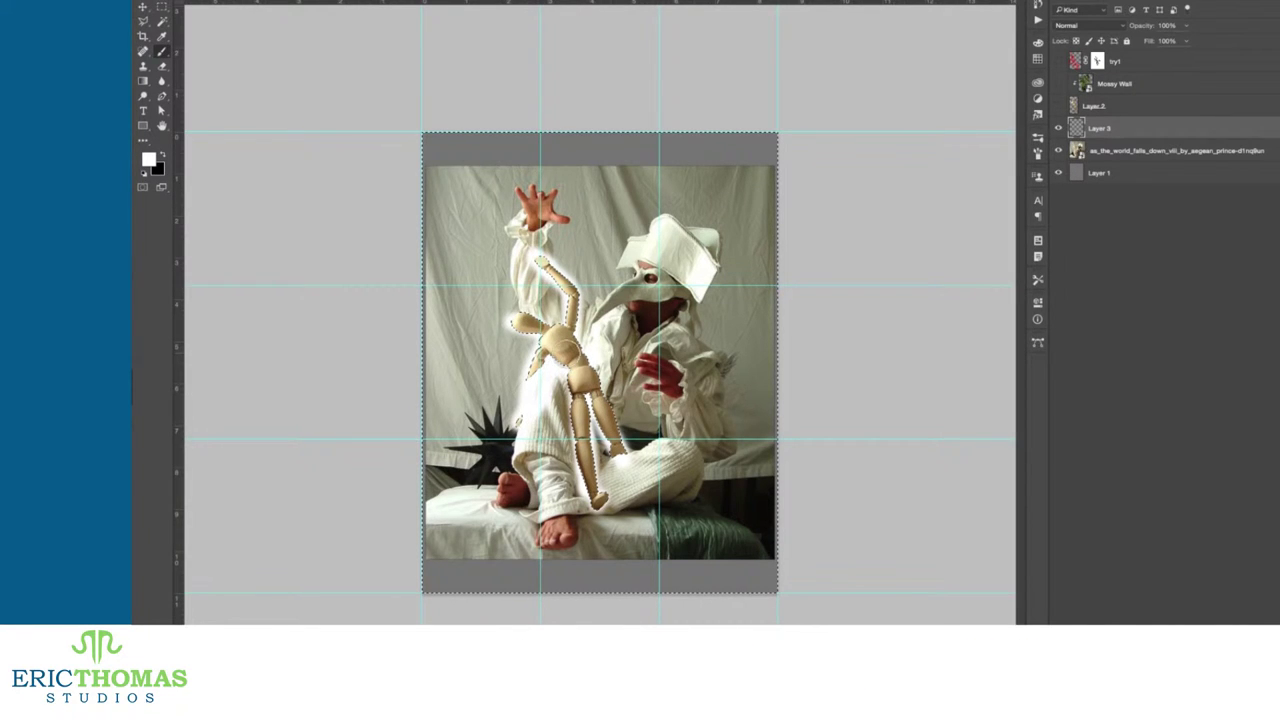
# Step: Deselect the area around the mannequin and try a Gaussian Blur on the painted white glow layer
pyautogui.press('super+d')
pyautogui.click(150, 2)
pyautogui.moveTo(182, 81)
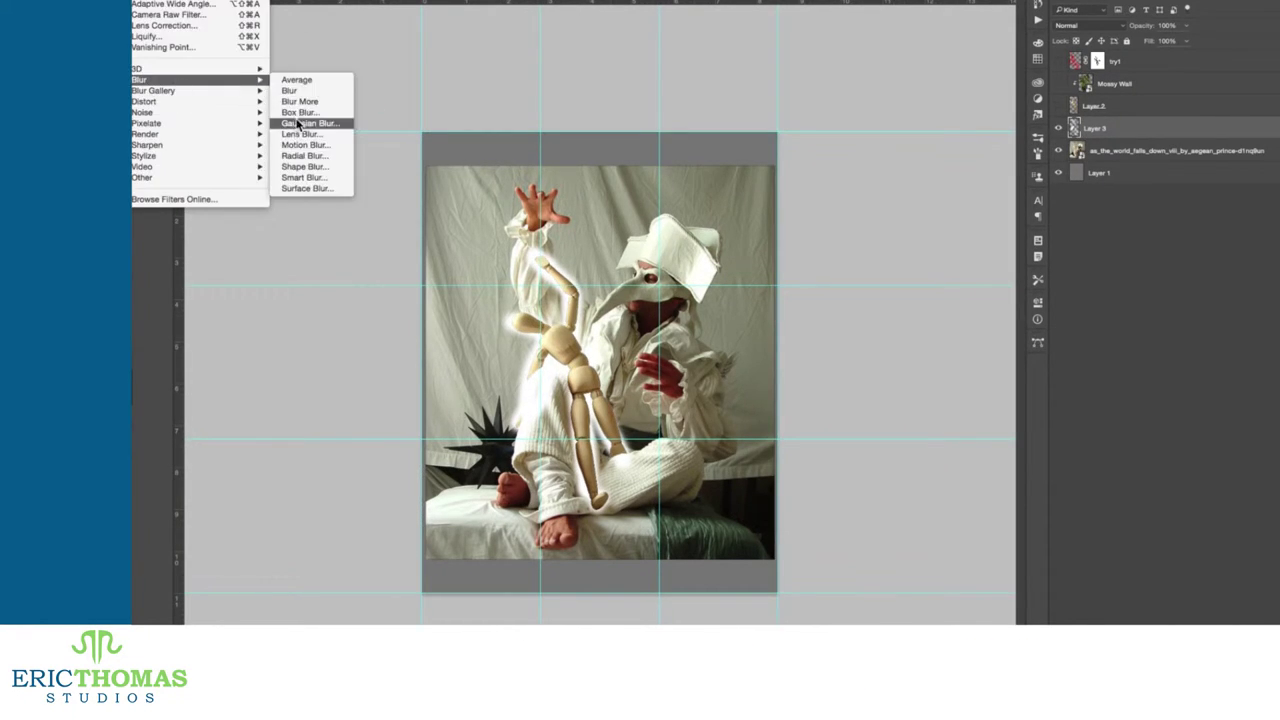
pyautogui.click(298, 124)
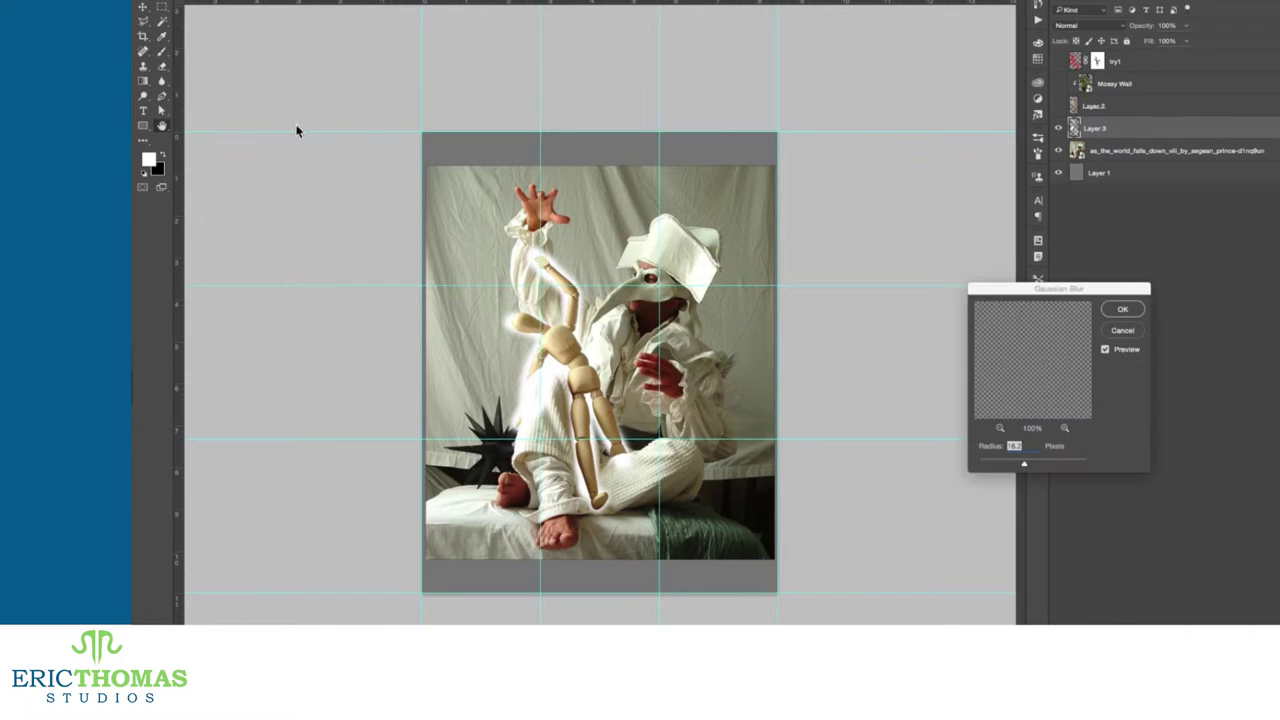
pyautogui.click(1119, 312)
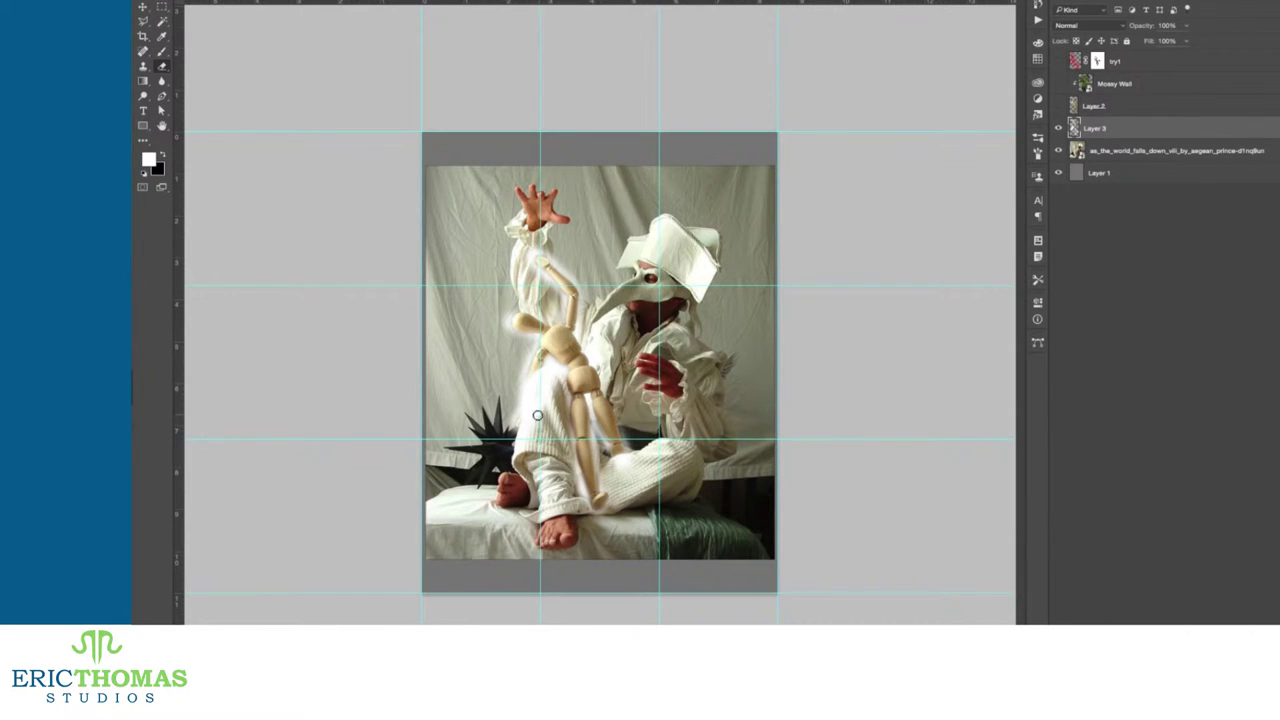
# Step: Undo the blur and the painted white glow, going back to the empty layer with the active selection
pyautogui.press('b')
pyautogui.press('super+alt+z')
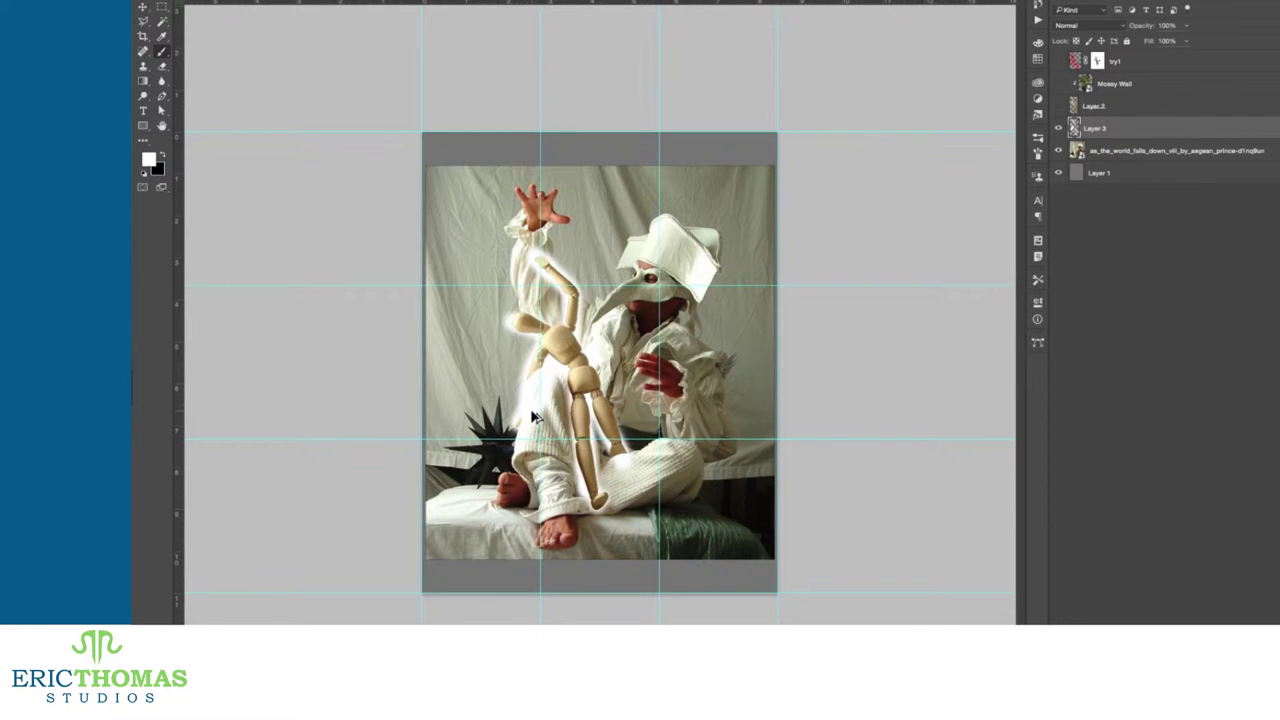
pyautogui.press('super+alt+z')
pyautogui.press('Delete')
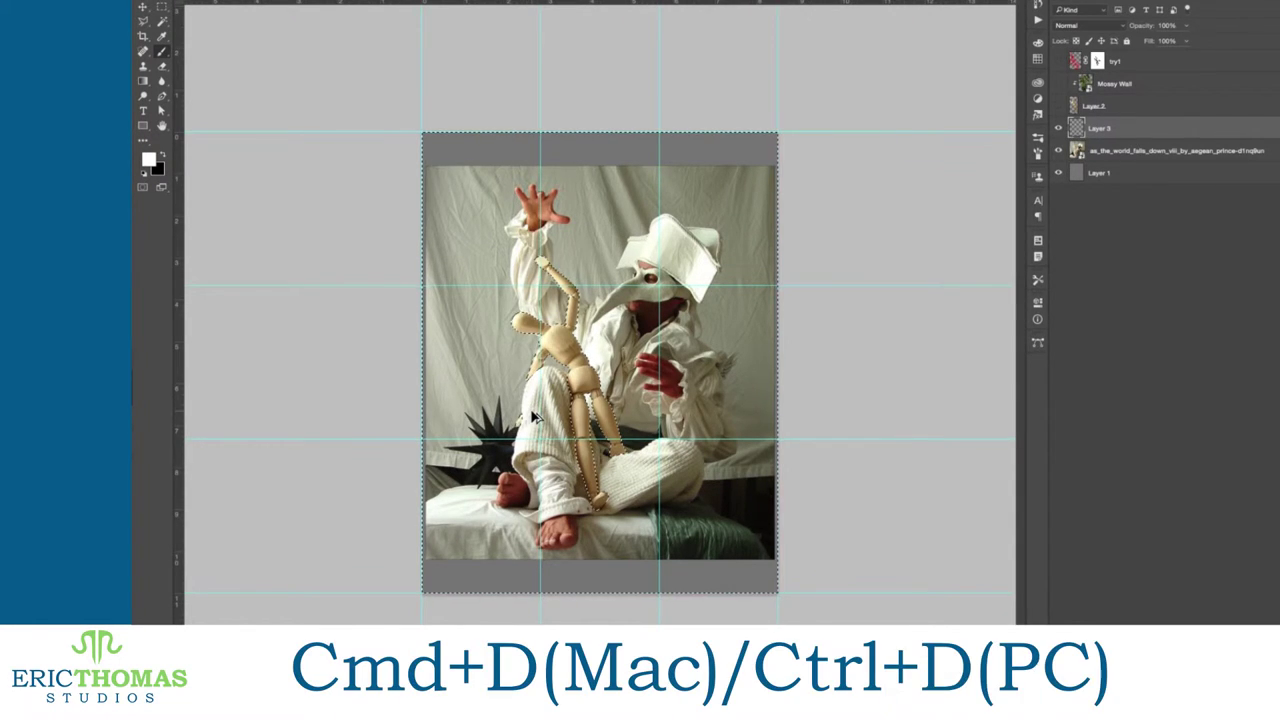
# Step: Turn the mannequin selection into a 20-pixel border selection and fill it with white on Layer 3
pyautogui.hotkey('ctrl', 'd')
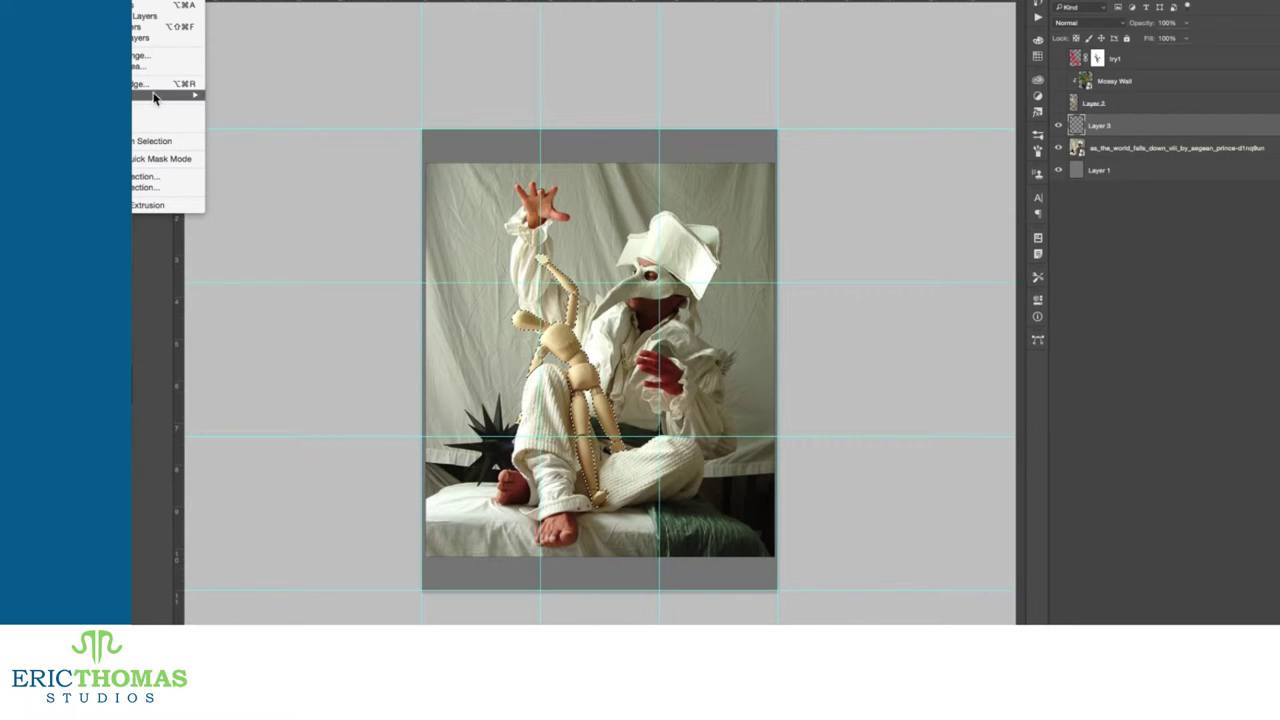
pyautogui.moveTo(154, 97)
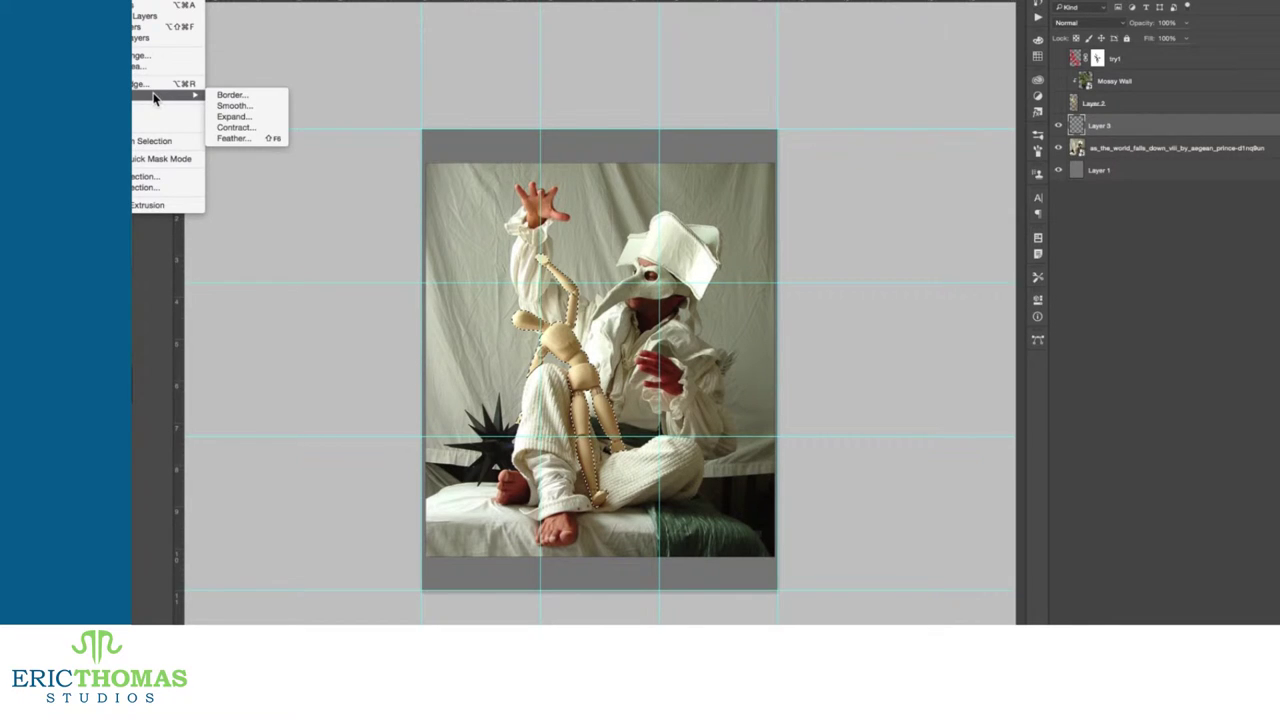
pyautogui.click(230, 97)
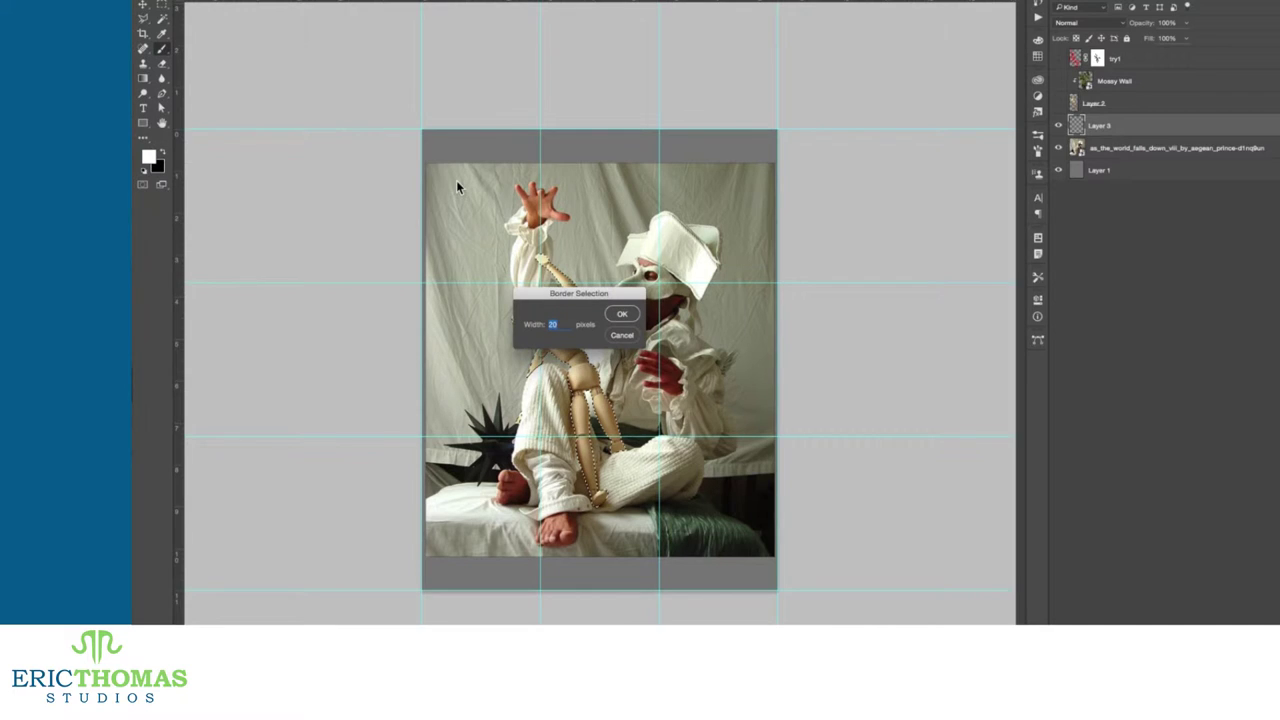
pyautogui.click(621, 316)
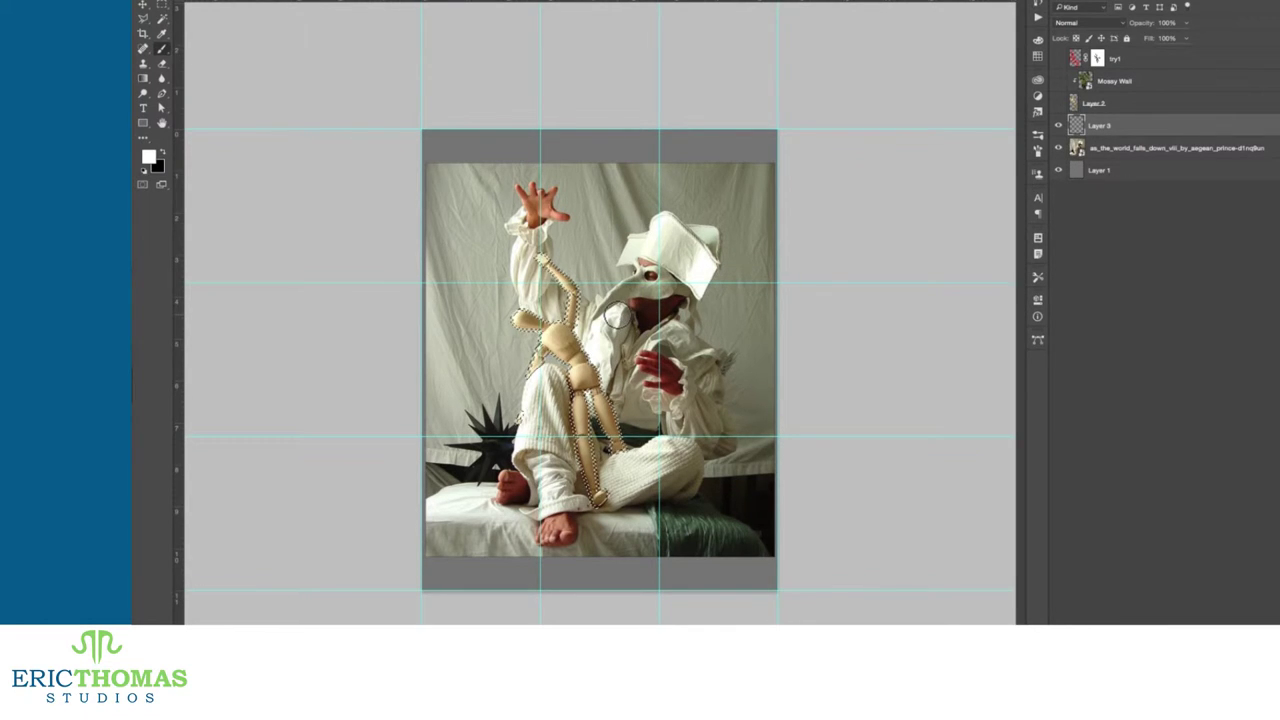
pyautogui.hotkey('alt', 'BackSpace')
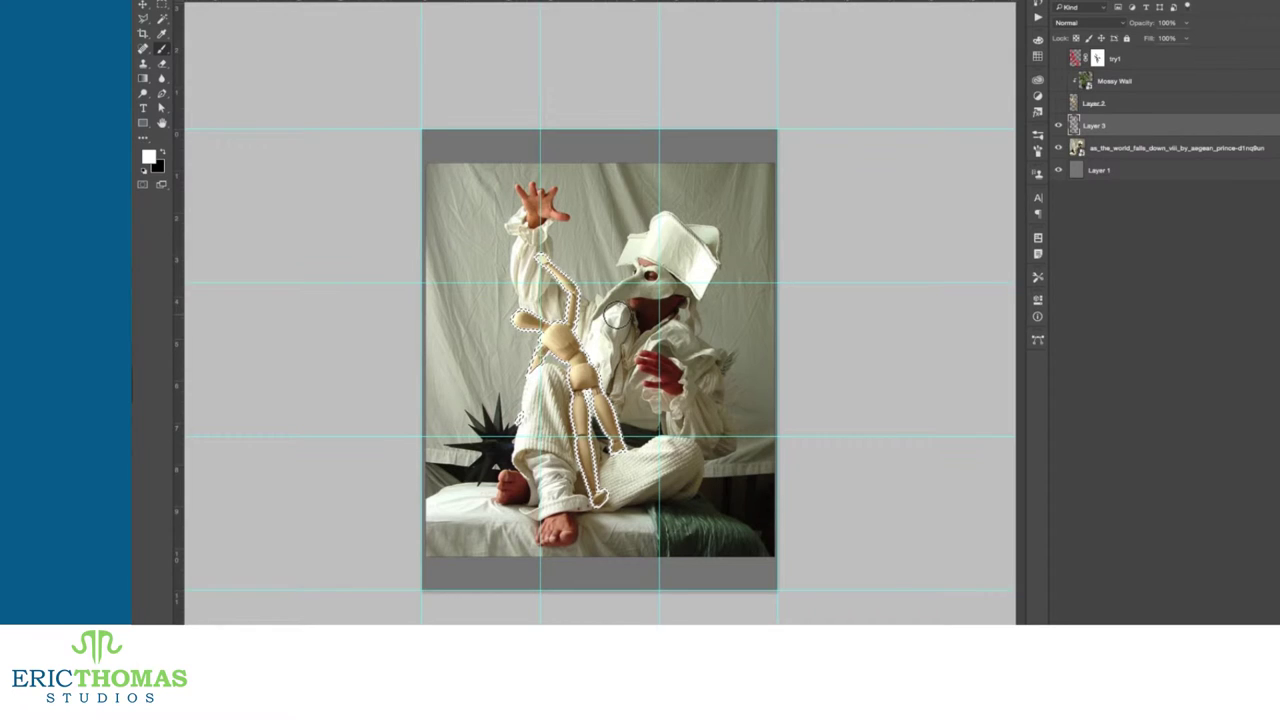
# Step: Start a Gaussian Blur on the white border around the mannequin
pyautogui.press('v')
pyautogui.click(145, 0)
pyautogui.moveTo(240, 77)
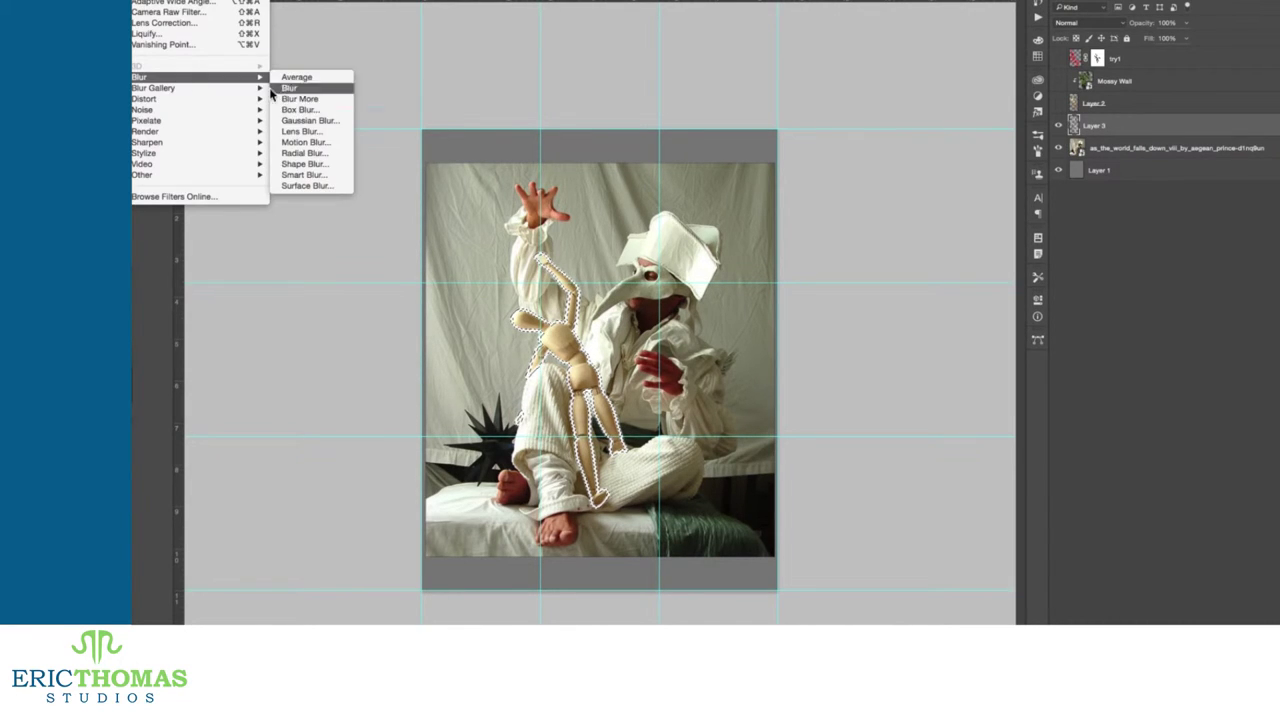
pyautogui.click(300, 119)
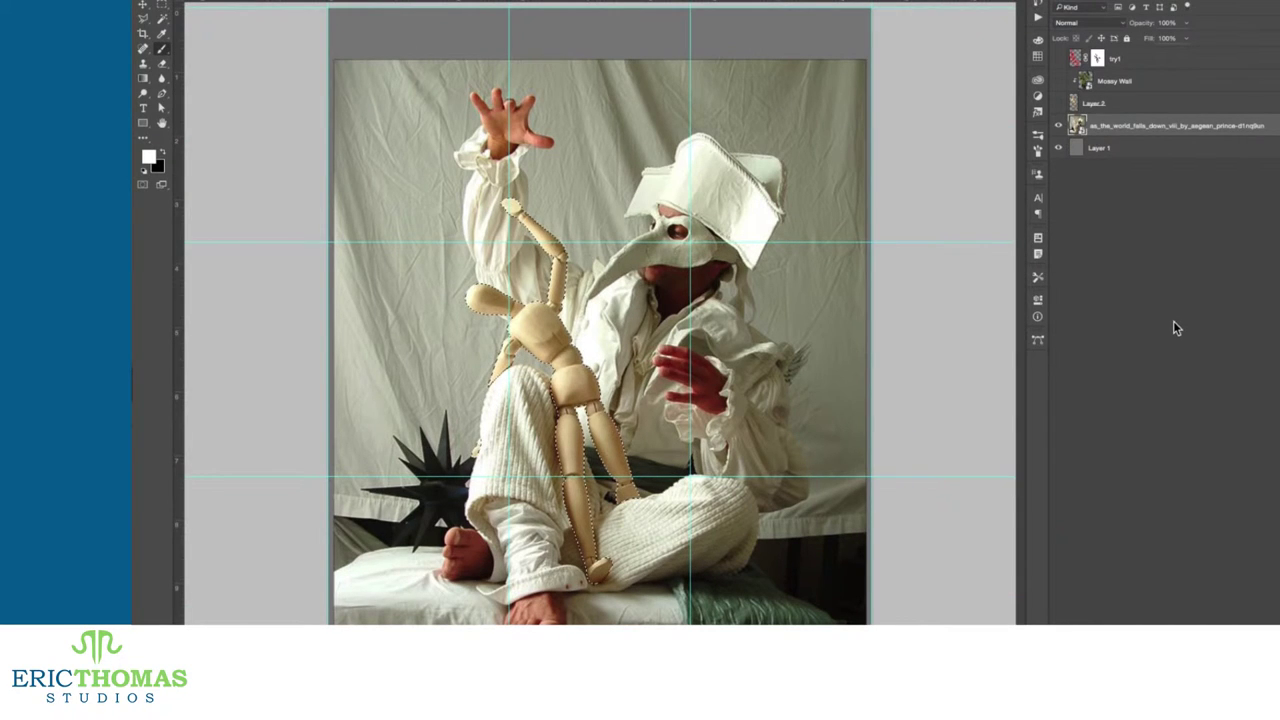
# Step: Copy the selected mannequin from the photo onto its own layer, view it in isolation and show the other layers again
pyautogui.press('super+j')
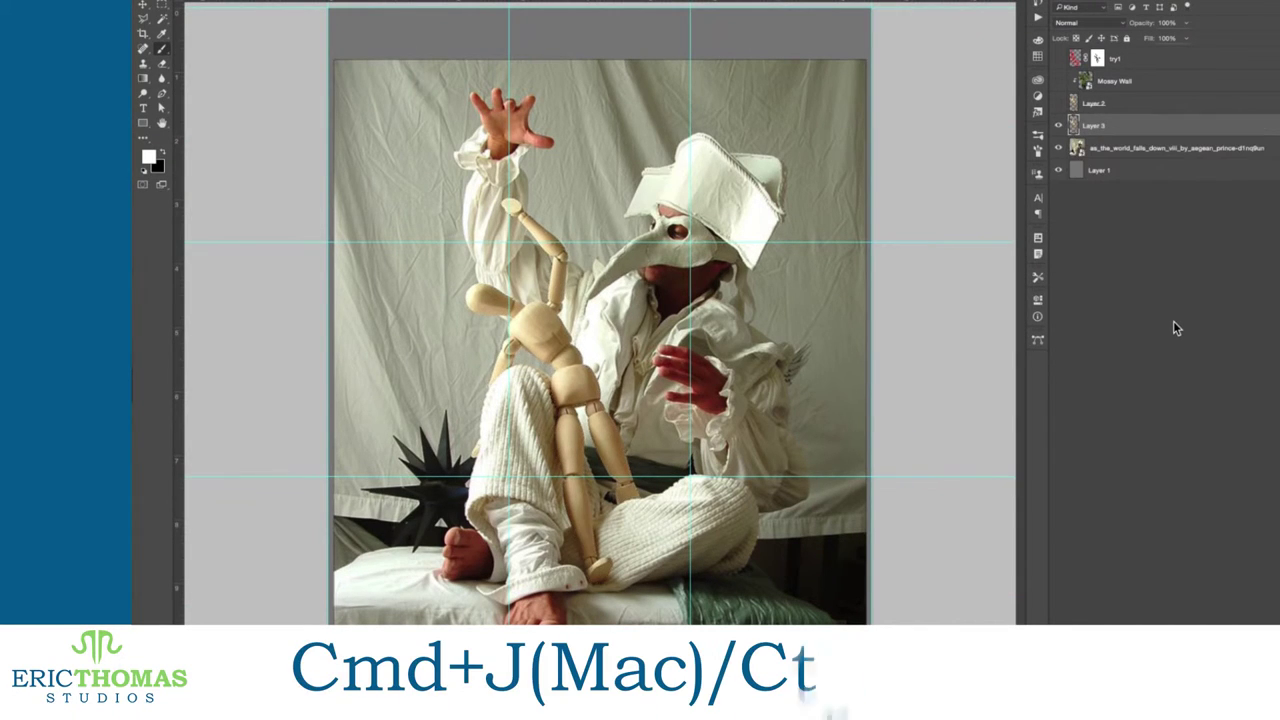
pyautogui.keyDown('alt'); pyautogui.click(1057, 128); pyautogui.keyUp('alt')
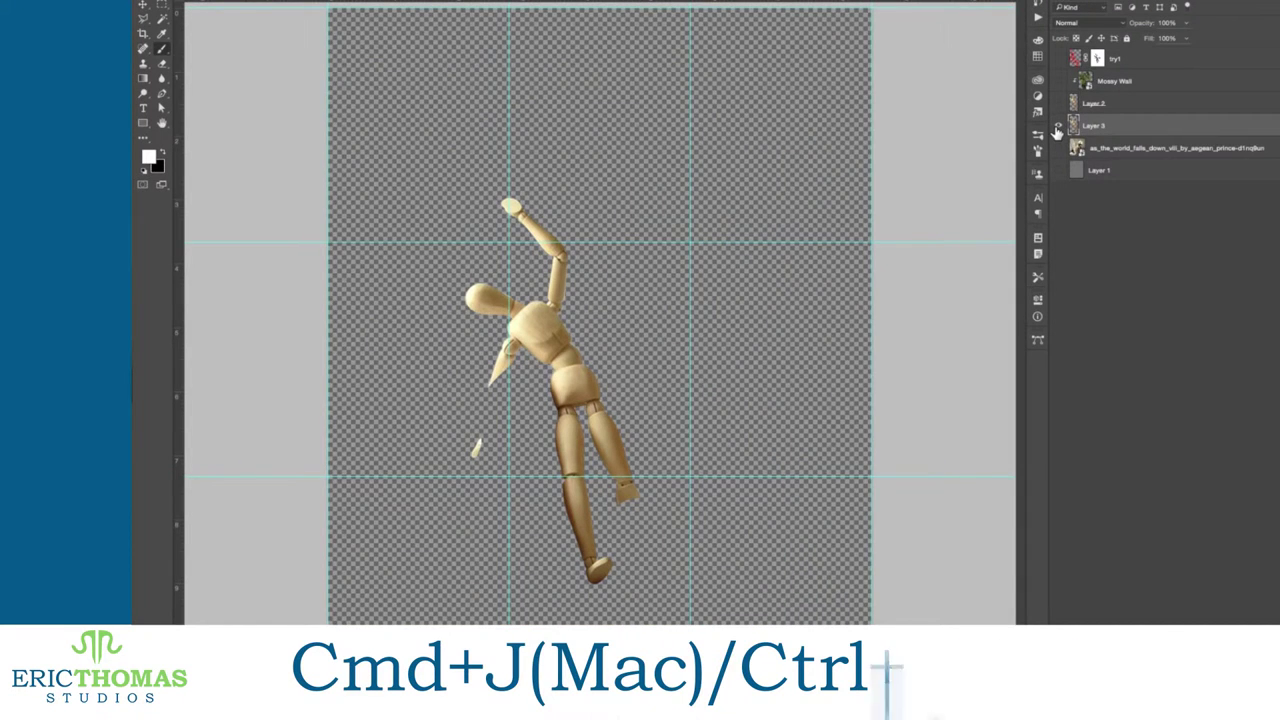
pyautogui.keyDown('alt'); pyautogui.click(1057, 128); pyautogui.keyUp('alt')
# Step: Add Inner Glow and Outer Glow layer effects to the copied mannequin layer
pyautogui.doubleClick(1175, 126)
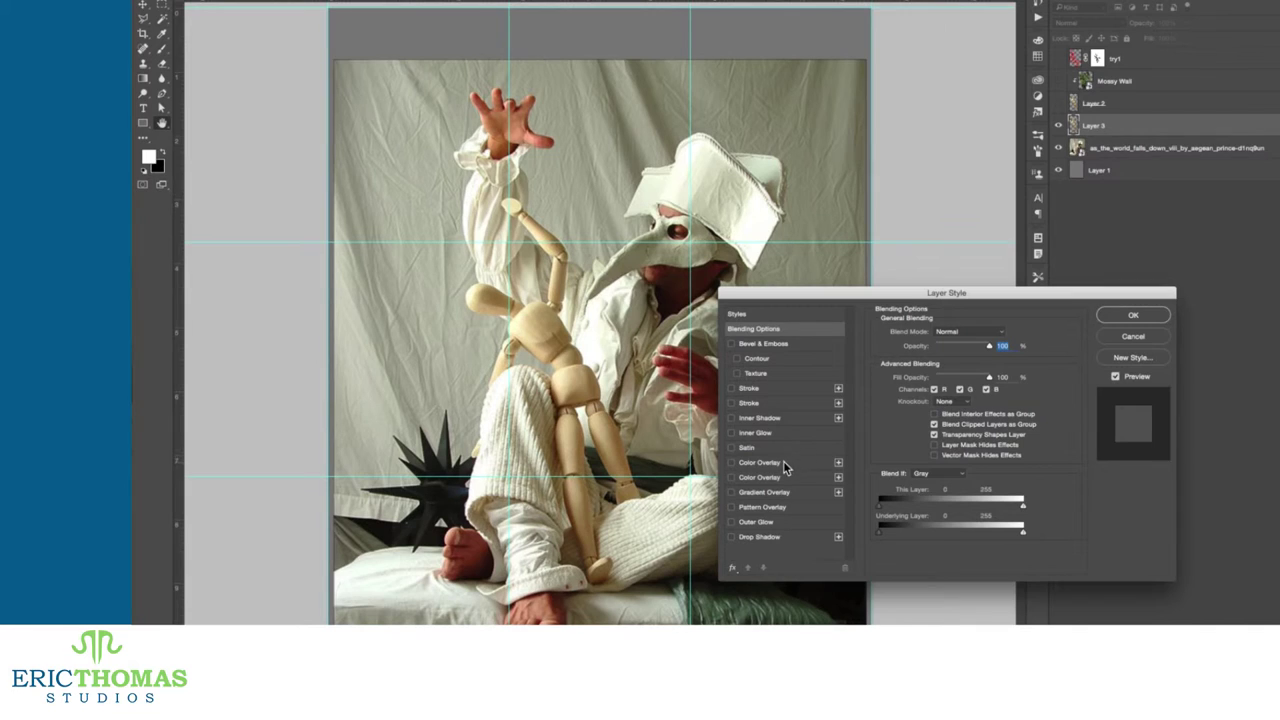
pyautogui.click(765, 432)
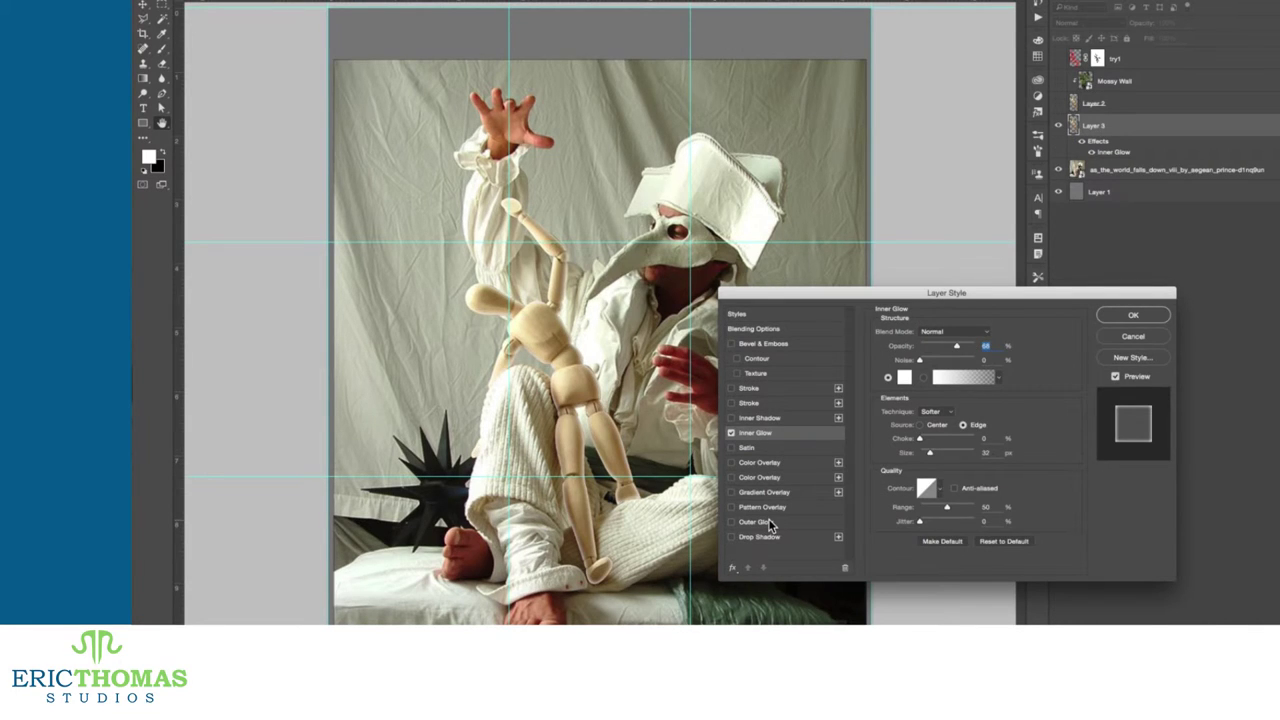
pyautogui.click(768, 521)
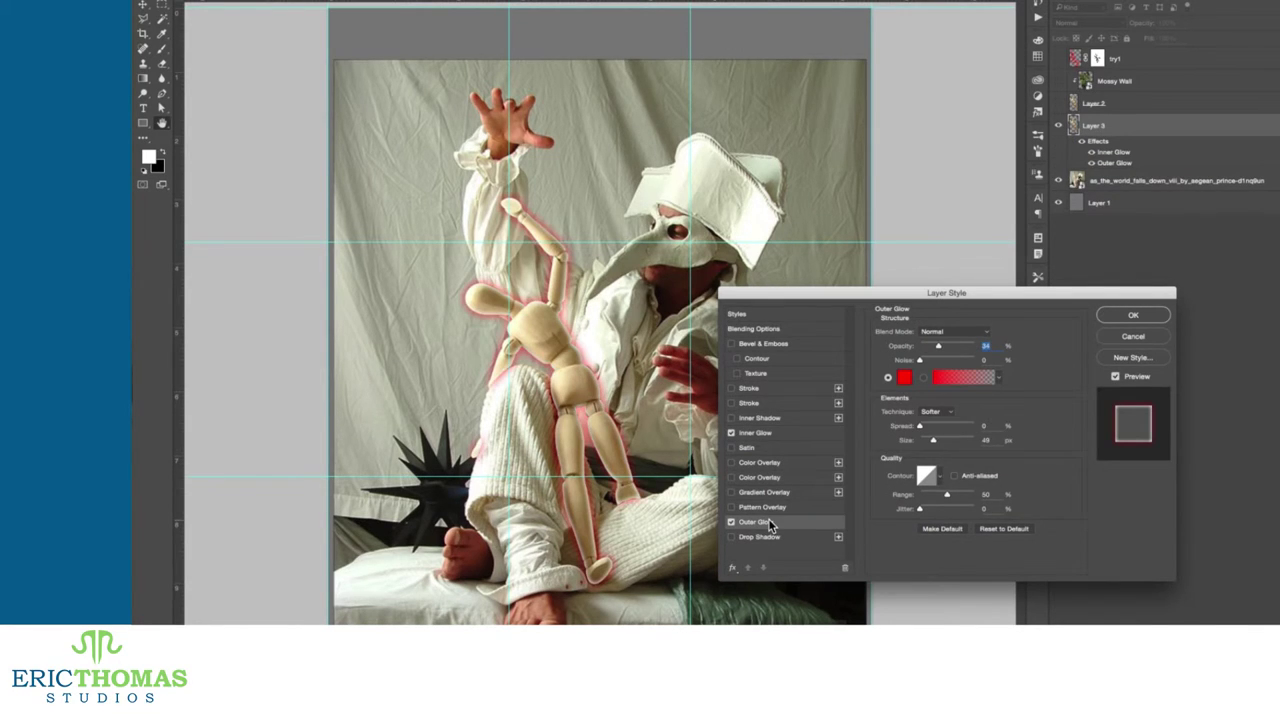
# Step: Set the mannequin's Inner Glow to red ff0000, 42% opacity and a size of about 60 px, and apply the layer style
pyautogui.click(760, 432)
pyautogui.click(904, 376)
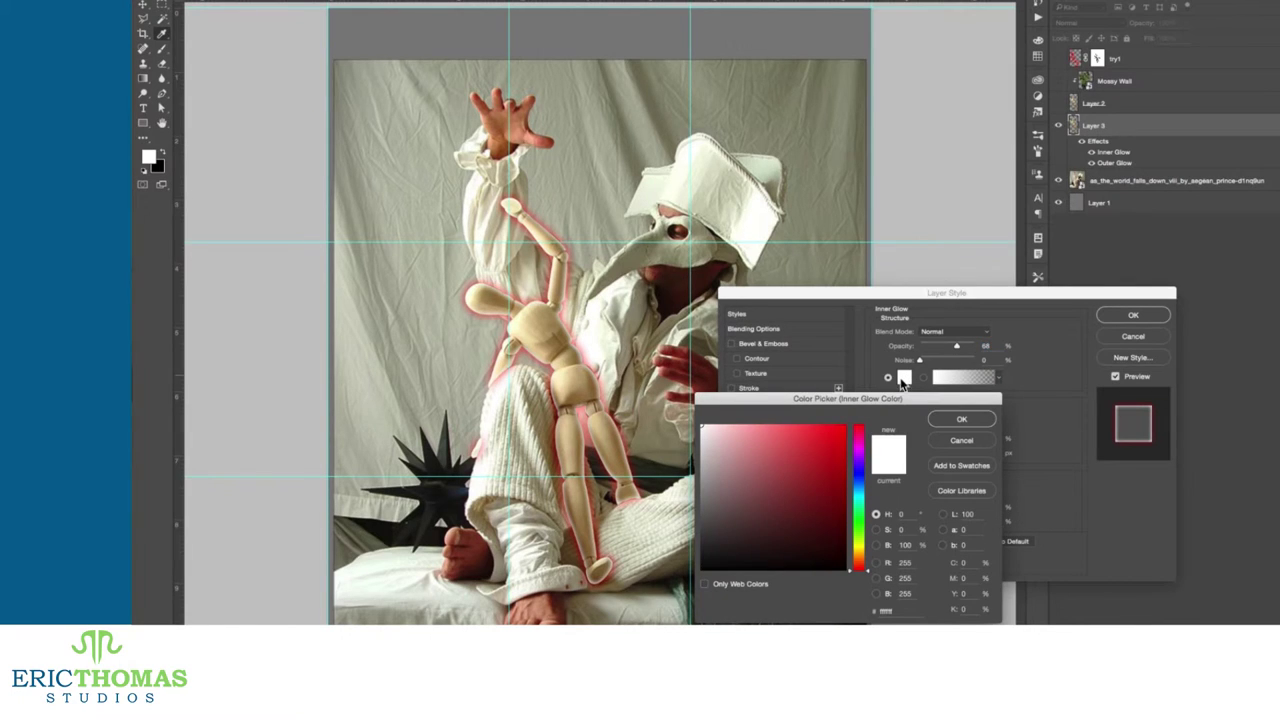
pyautogui.moveTo(833, 444); pyautogui.dragTo(846, 425)
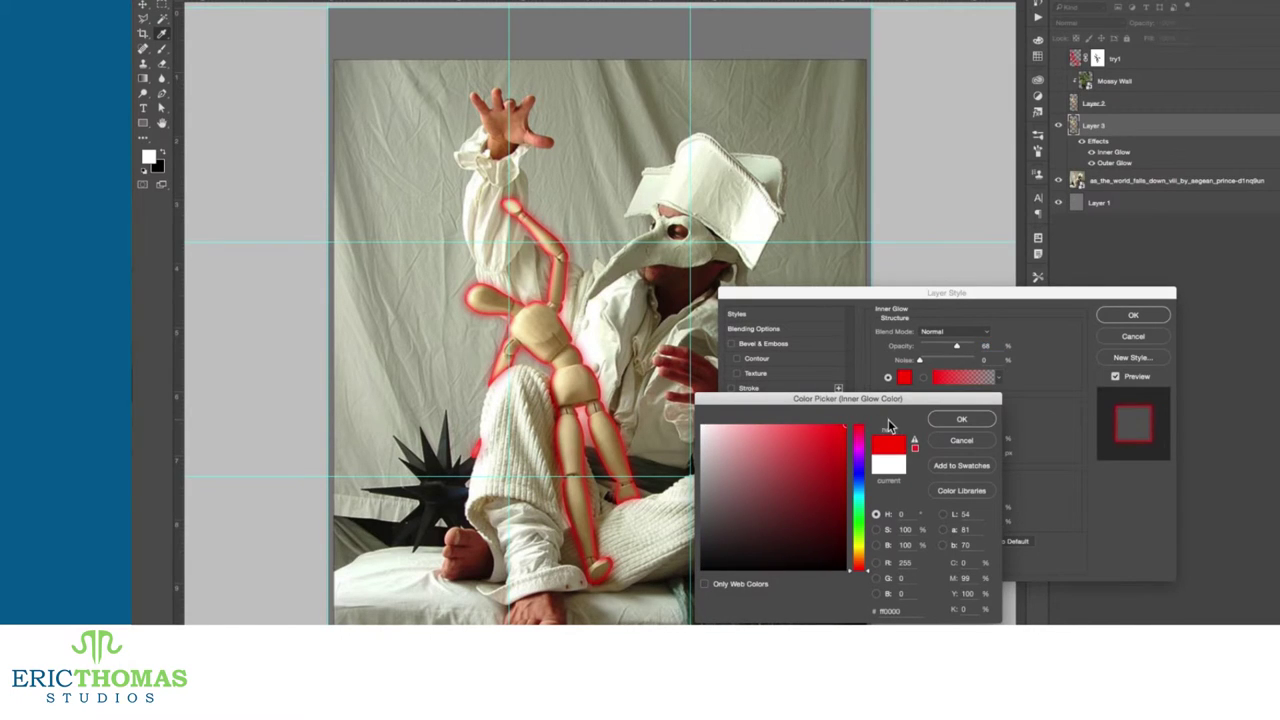
pyautogui.click(960, 420)
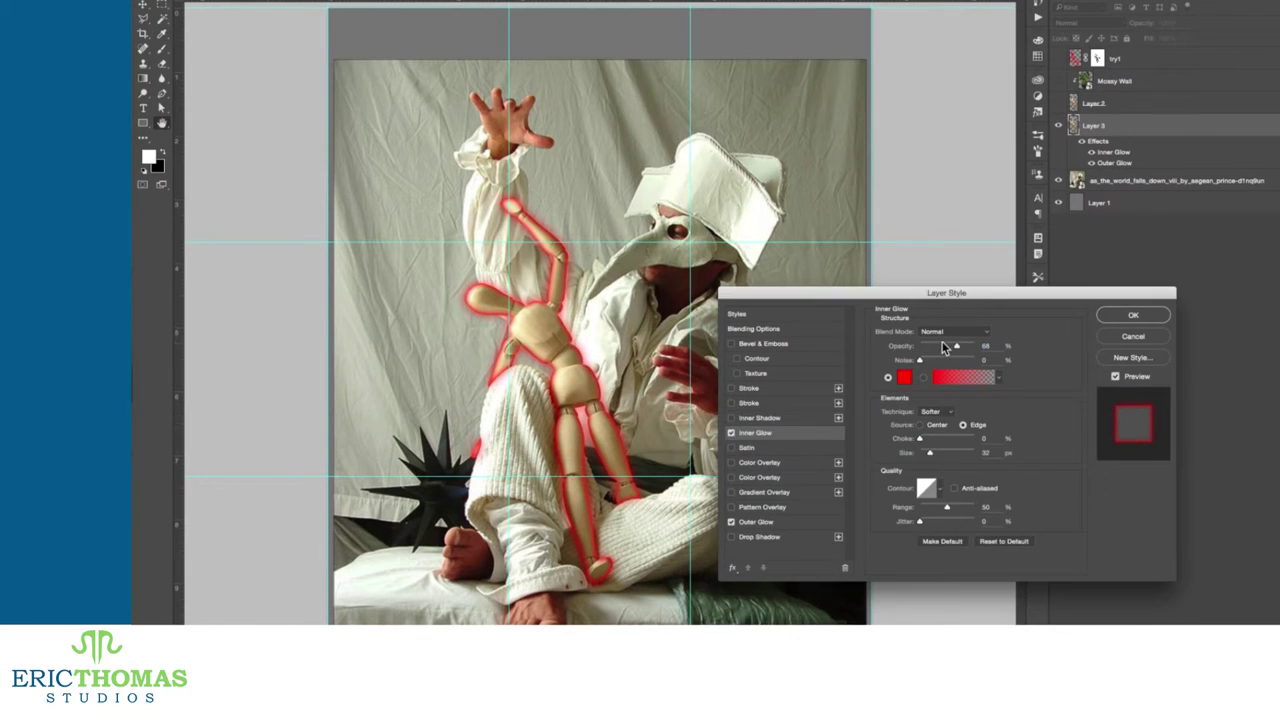
pyautogui.click(941, 453)
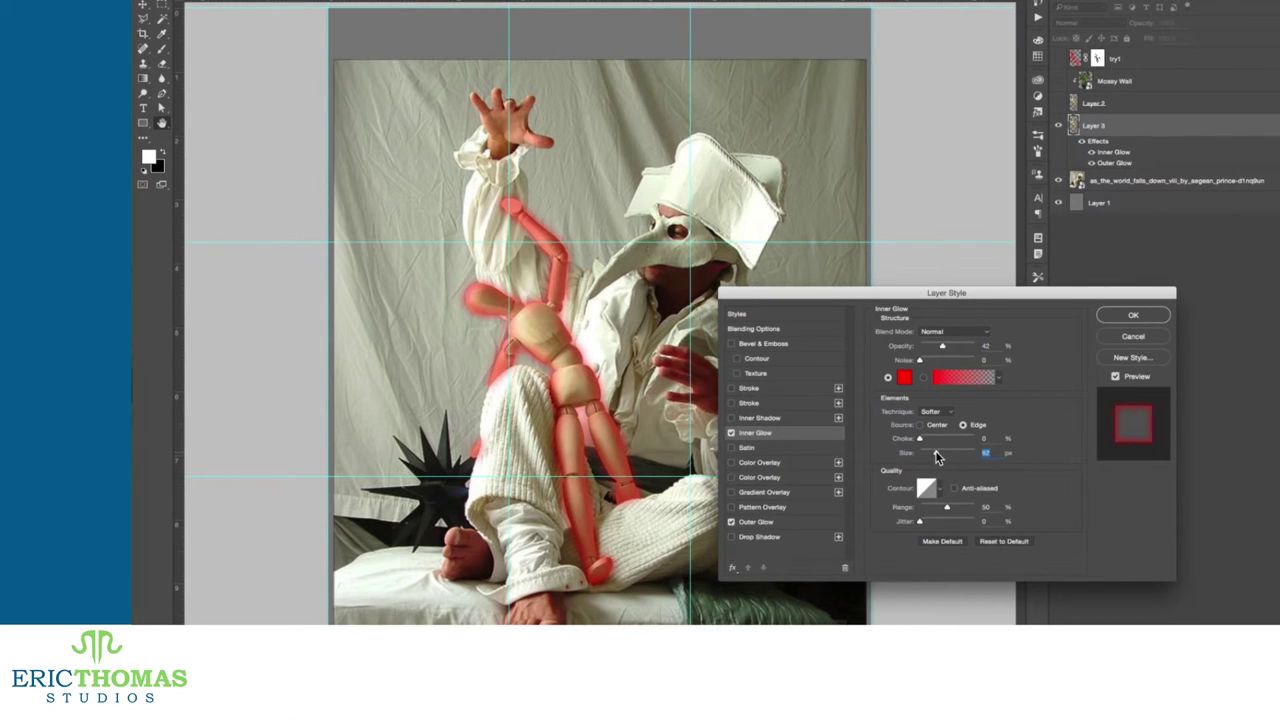
pyautogui.moveTo(935, 452); pyautogui.dragTo(929, 452)
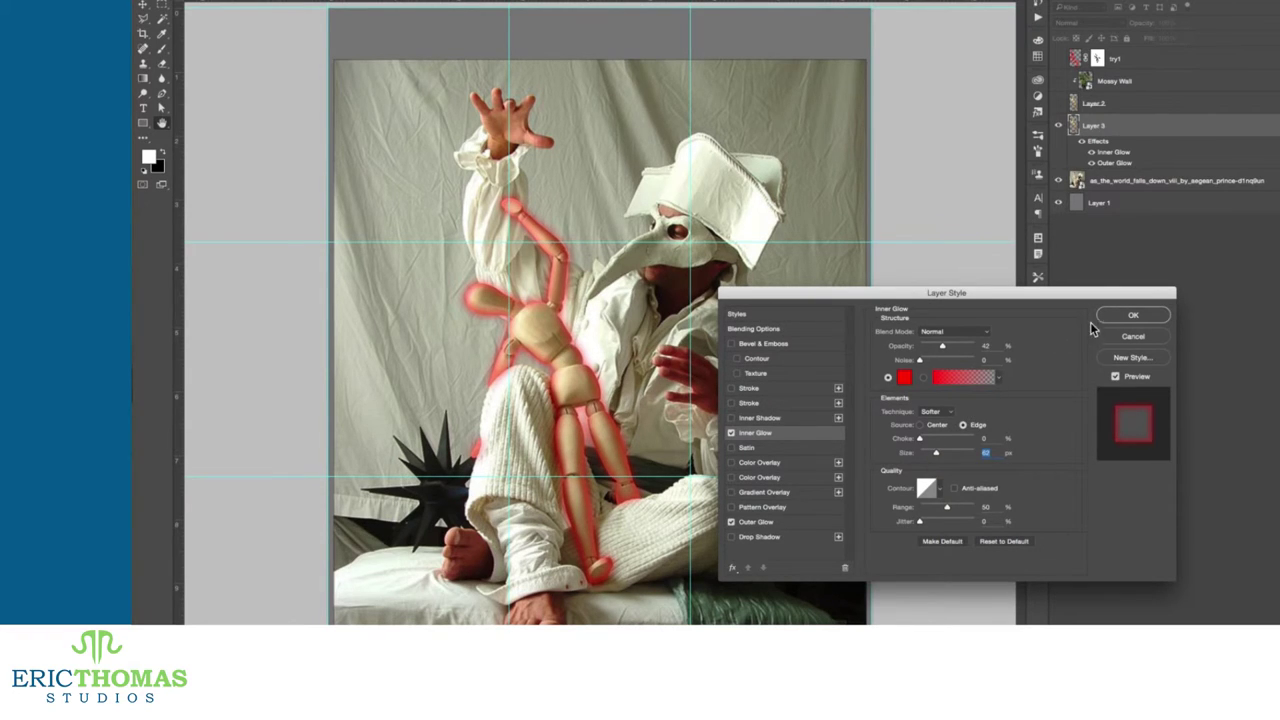
pyautogui.click(1121, 316)
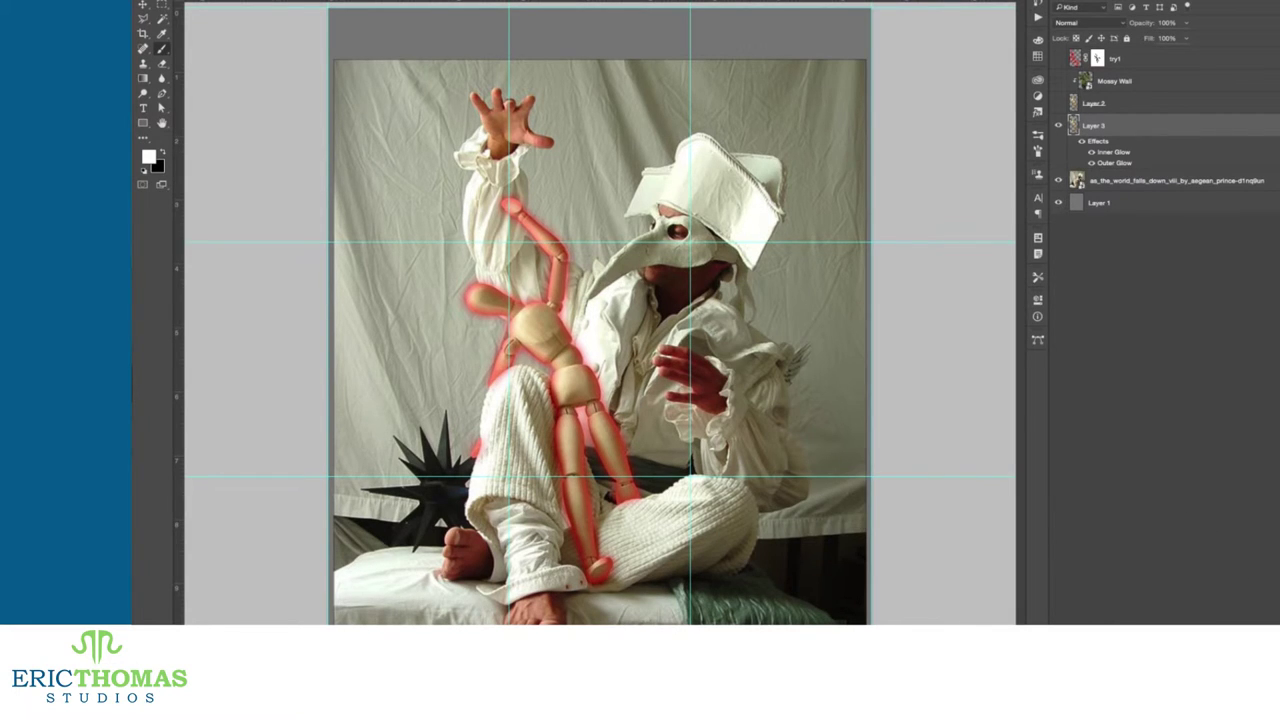
# Step: Add a new layer above the mannequin and draw straight Pen paths, like puppet strings, from the raised hand's fingertips to the mannequin's head and limbs
pyautogui.hotkey('ctrl', 'shift', 'alt', 'n')
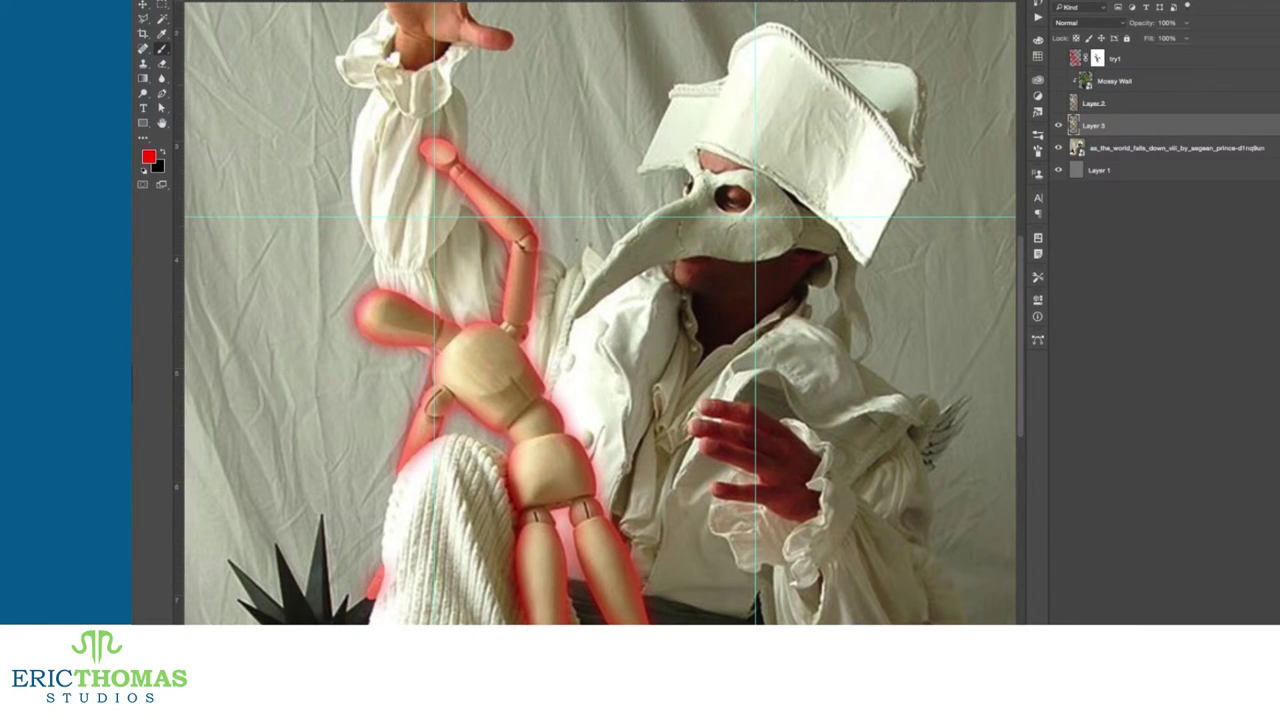
pyautogui.hotkey('ctrl', 'shift', 'alt', 'n')
pyautogui.press('p')
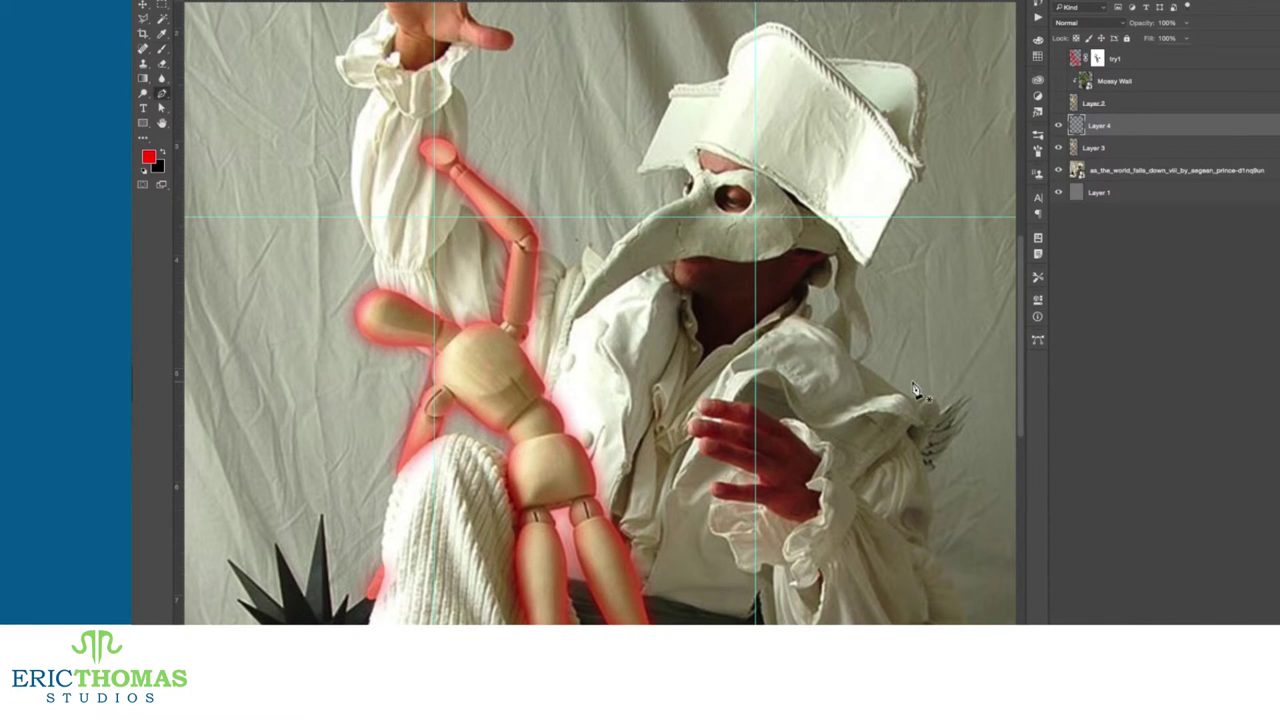
pyautogui.scroll(2, 512, 130)
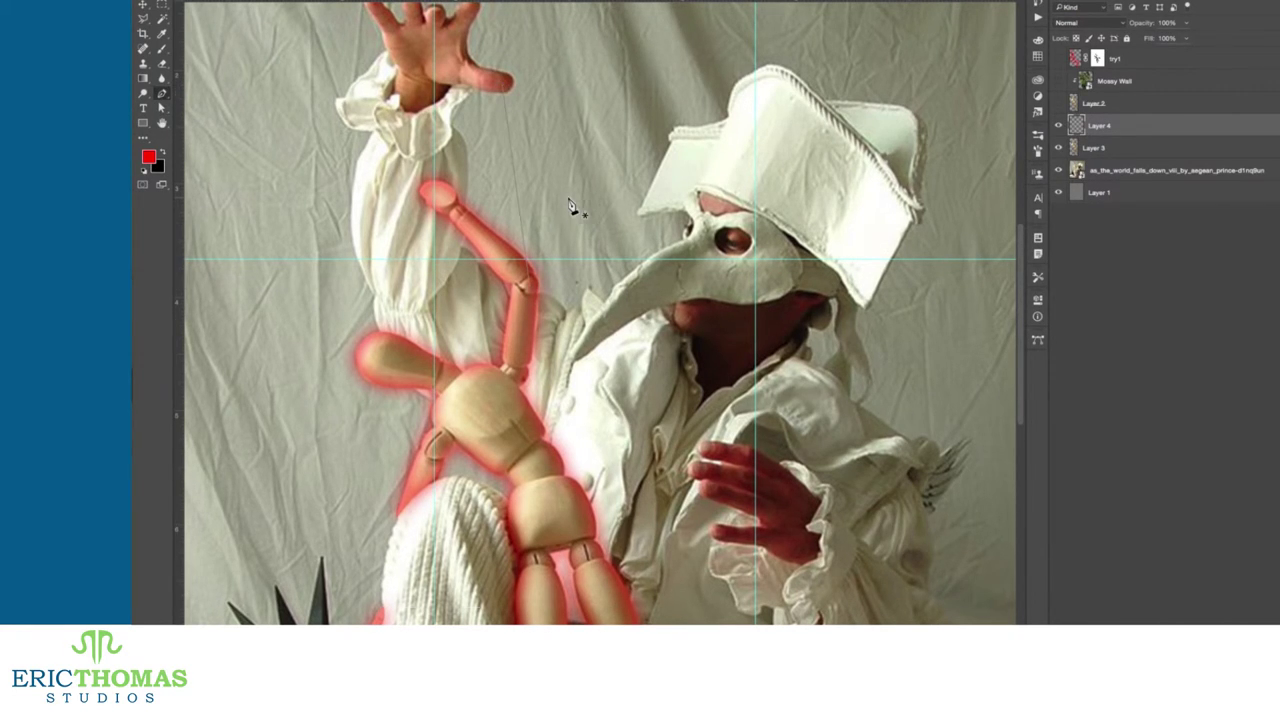
pyautogui.scroll(2, 464, 38)
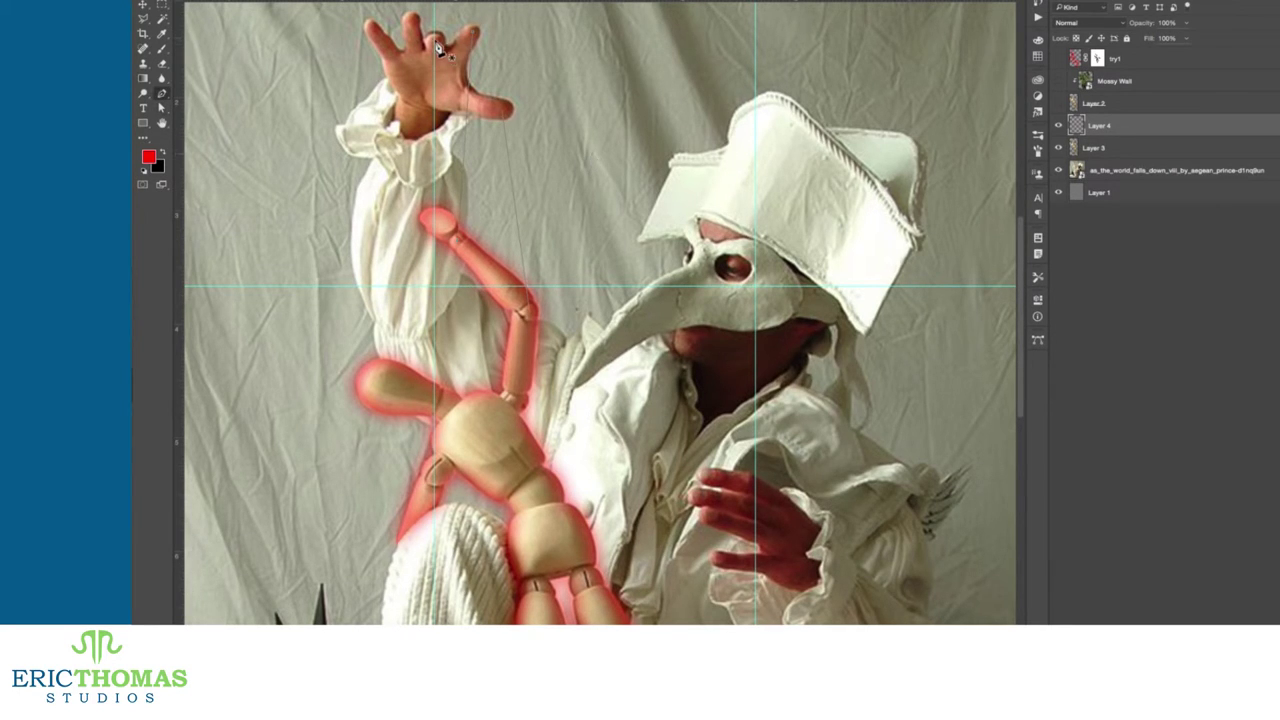
pyautogui.click(359, 383)
pyautogui.keyDown('super'); pyautogui.click(459, 322); pyautogui.keyUp('super')
pyautogui.press('a')
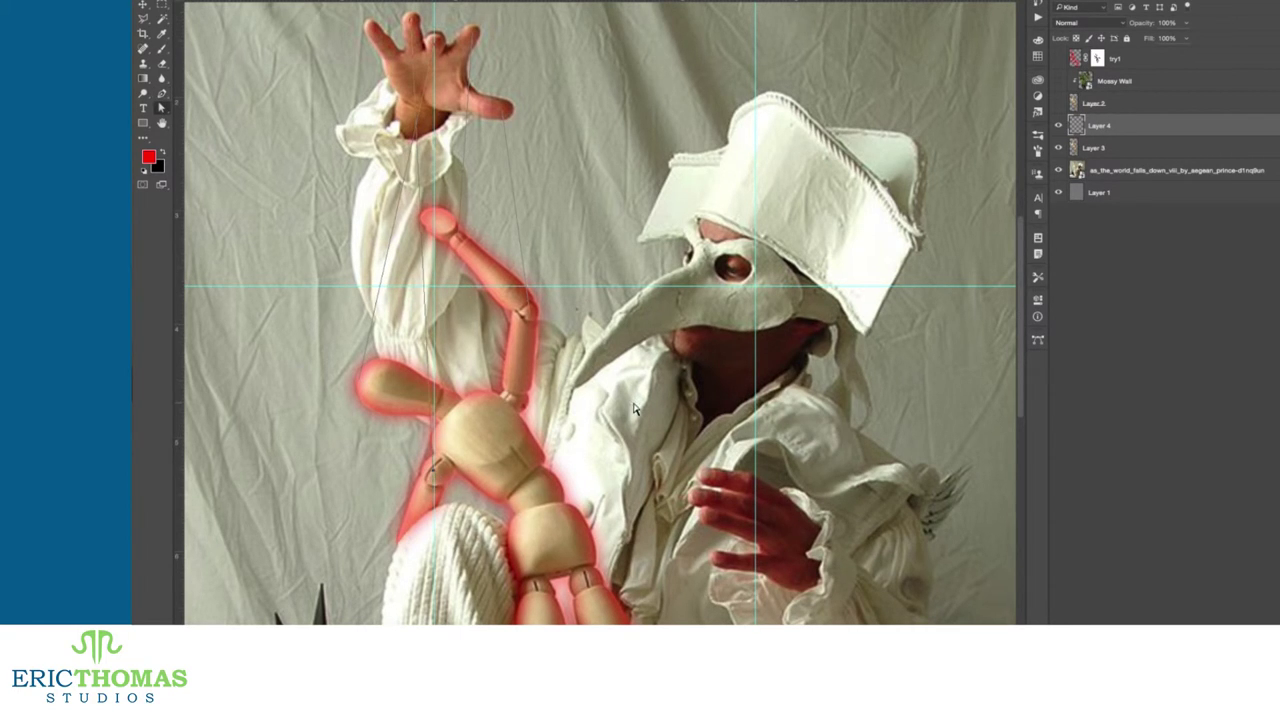
pyautogui.press('p')
pyautogui.press('a')
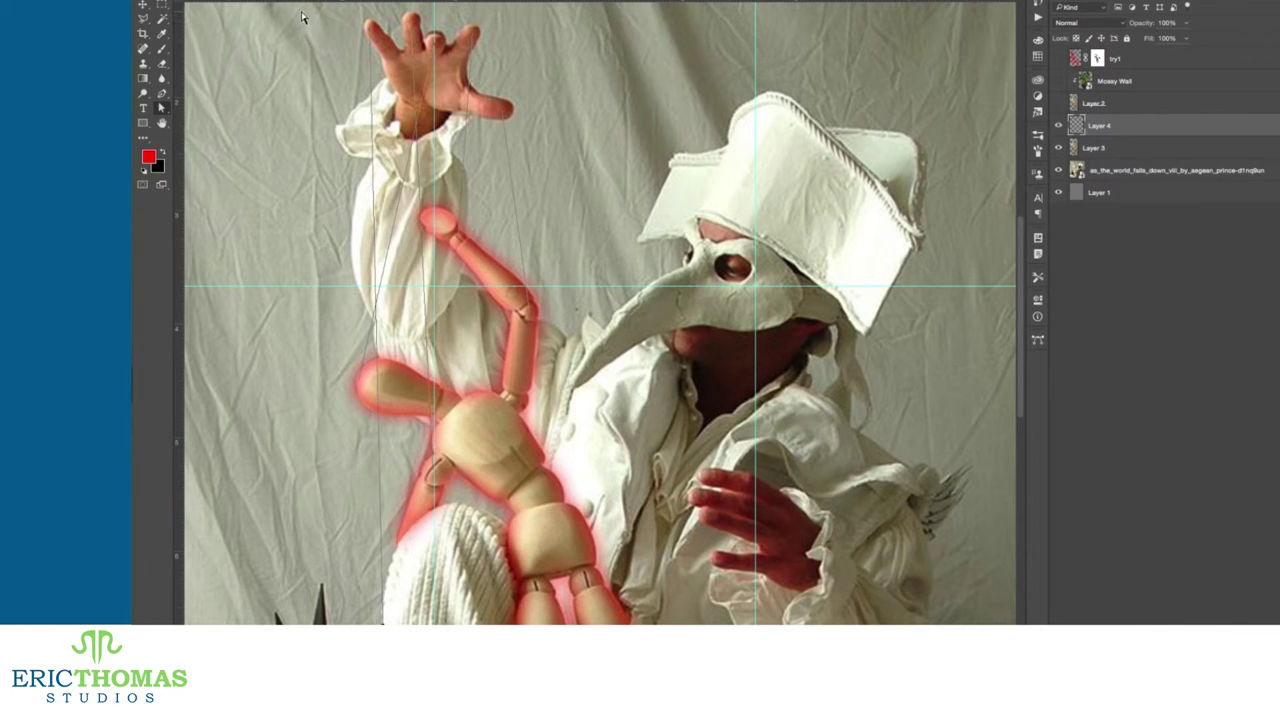
# Step: Try stroking the string paths in red with the Brush and Simulate Pressure off, and undo the stroke
pyautogui.rightClick(519, 267)
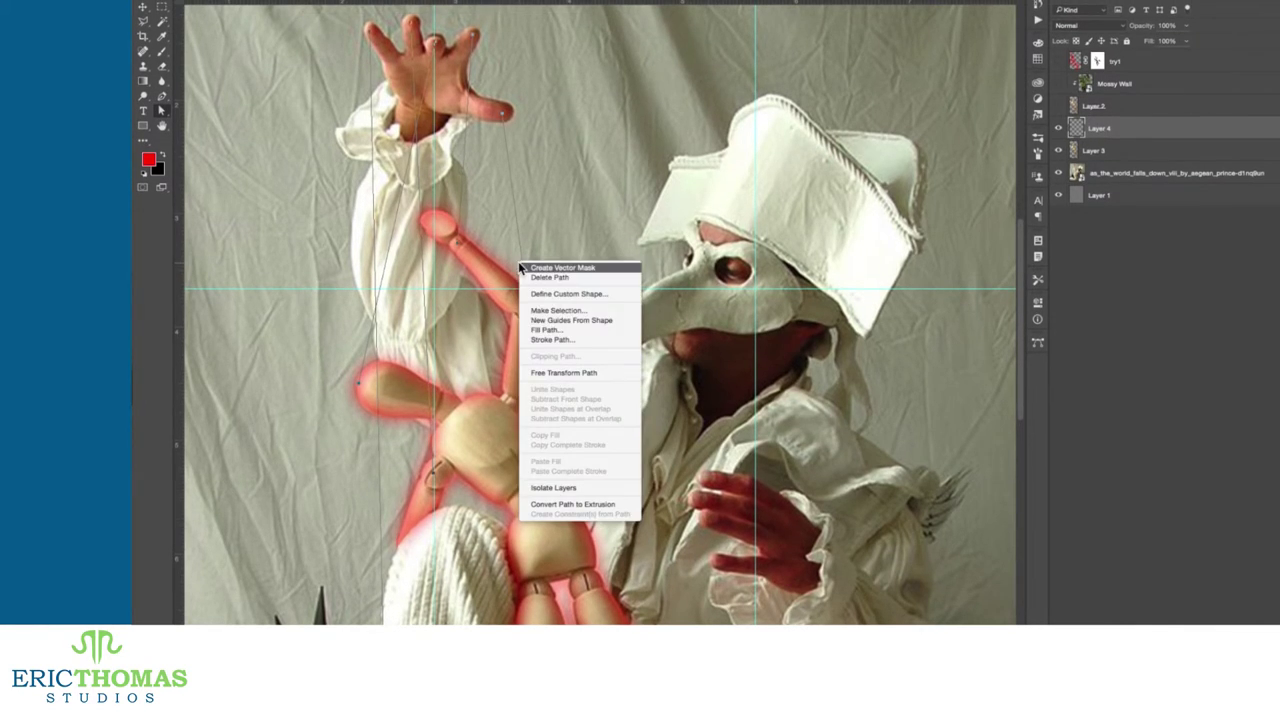
pyautogui.click(538, 340)
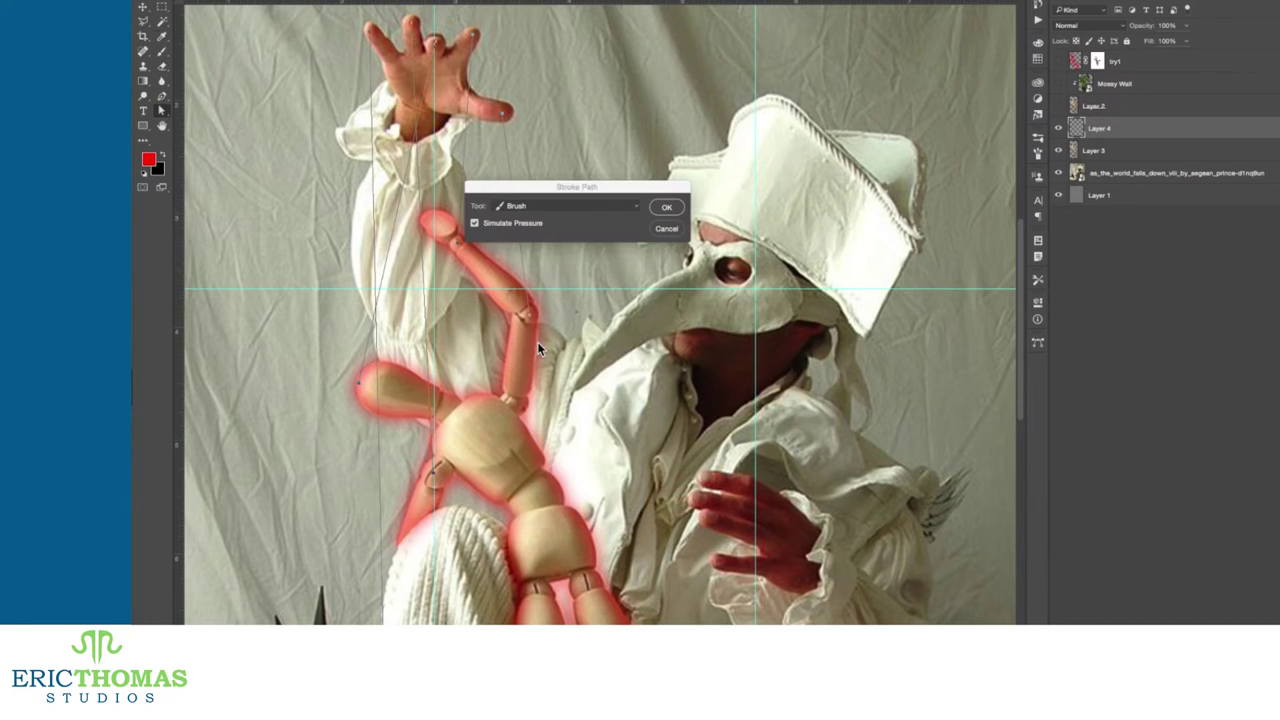
pyautogui.click(519, 207)
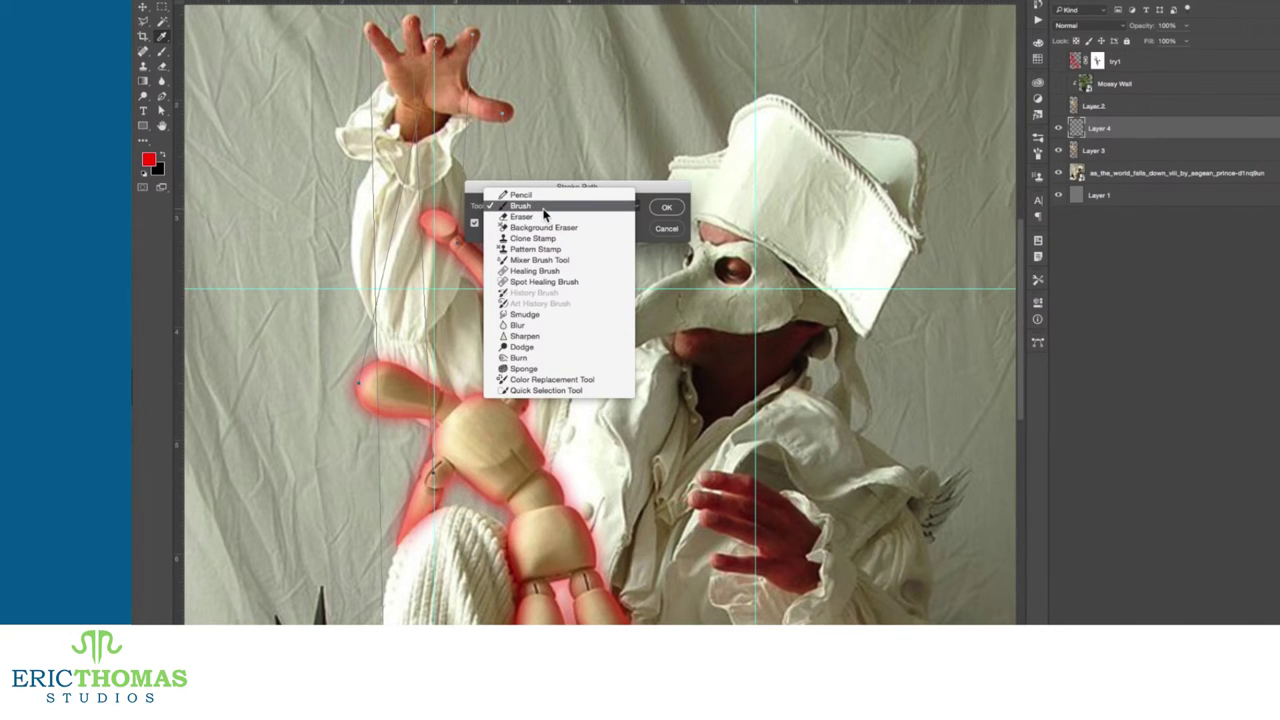
pyautogui.click(578, 207)
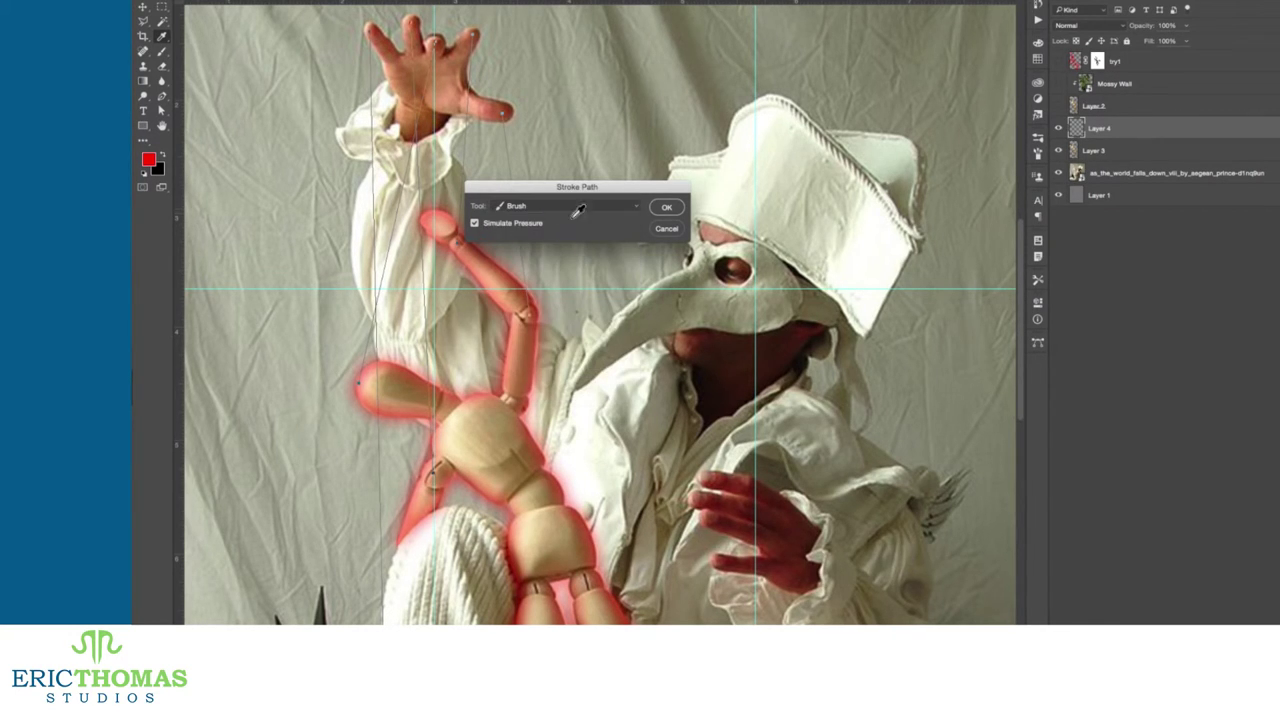
pyautogui.click(475, 223)
pyautogui.click(666, 207)
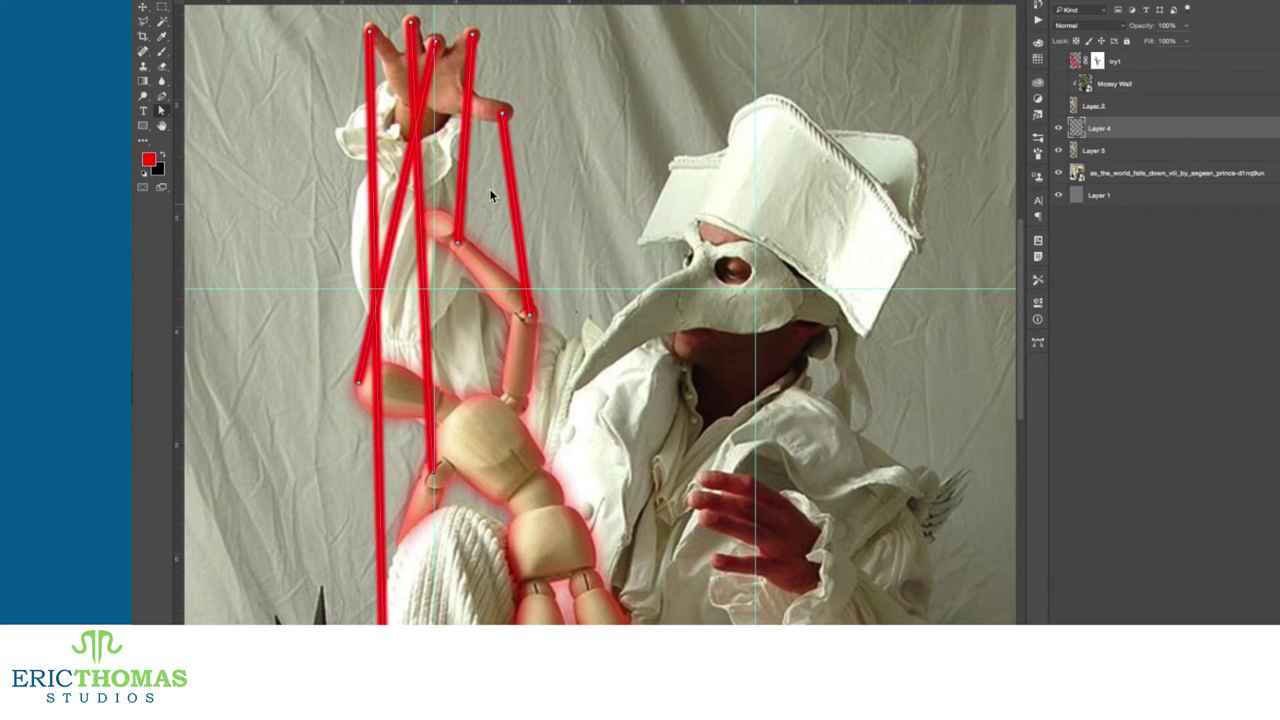
pyautogui.hotkey('ctrl', 'z')
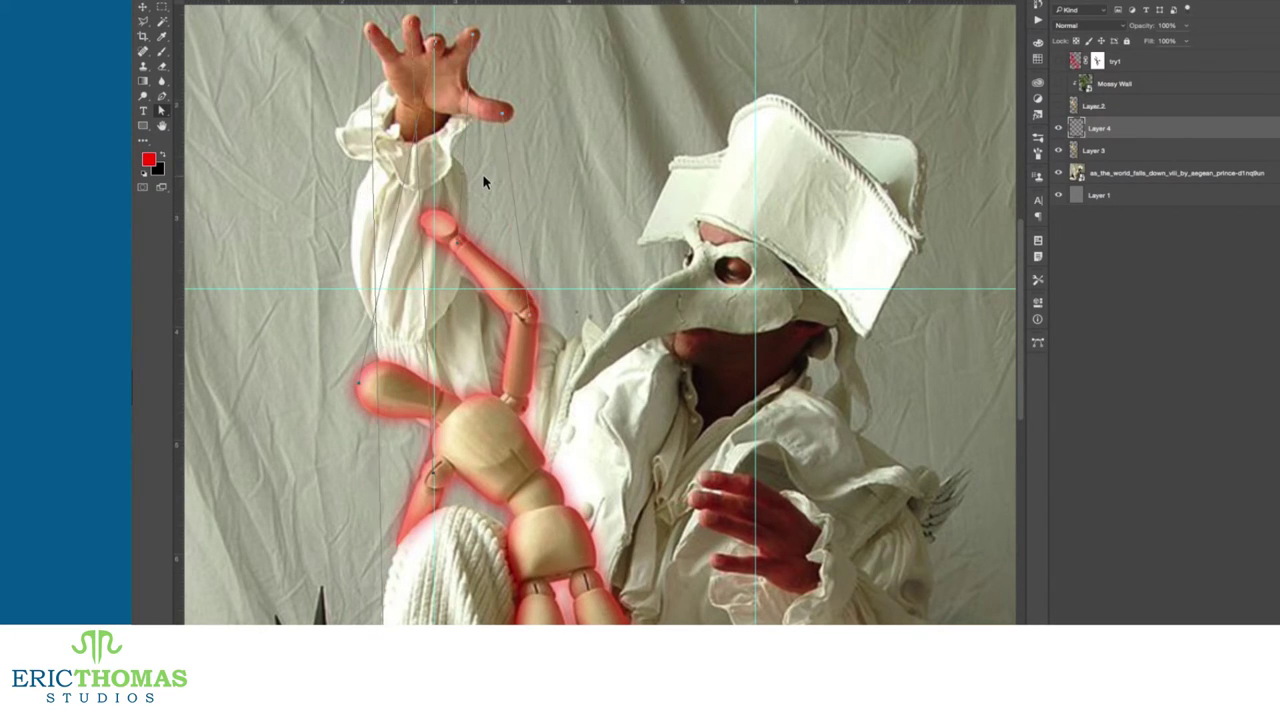
# Step: Try a second, heavier red Brush stroke along all the puppet-string paths and undo it
pyautogui.rightClick(484, 175)
pyautogui.click(506, 253)
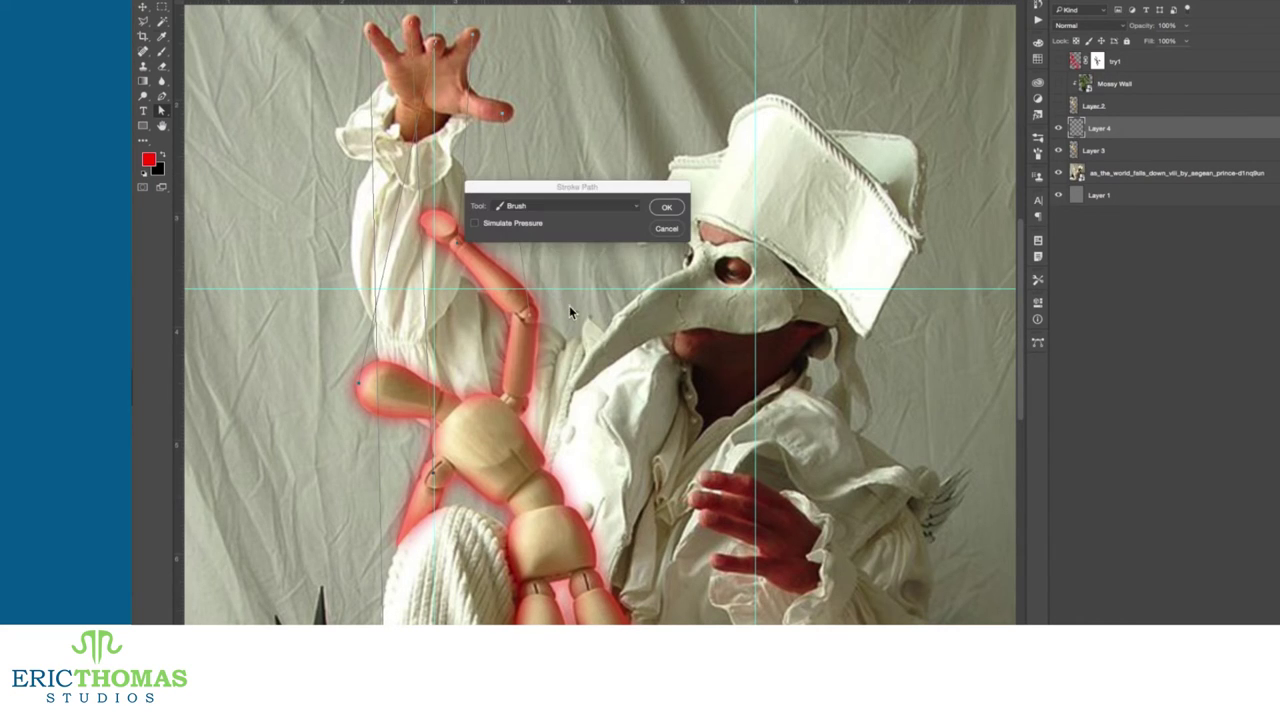
pyautogui.click(667, 208)
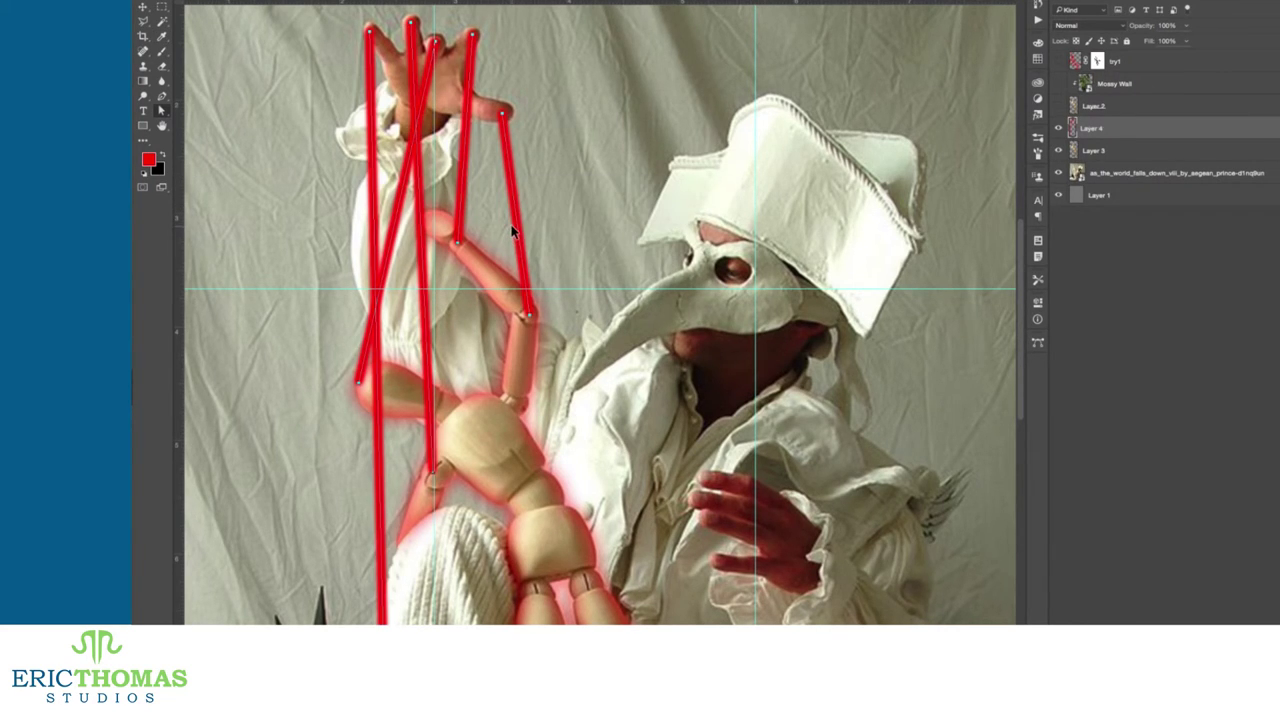
pyautogui.hotkey('ctrl', 'z')
# Step: Choose the Martini_Foam1 splatter brush tip and greatly reduce its size for stroking the strings
pyautogui.press('b')
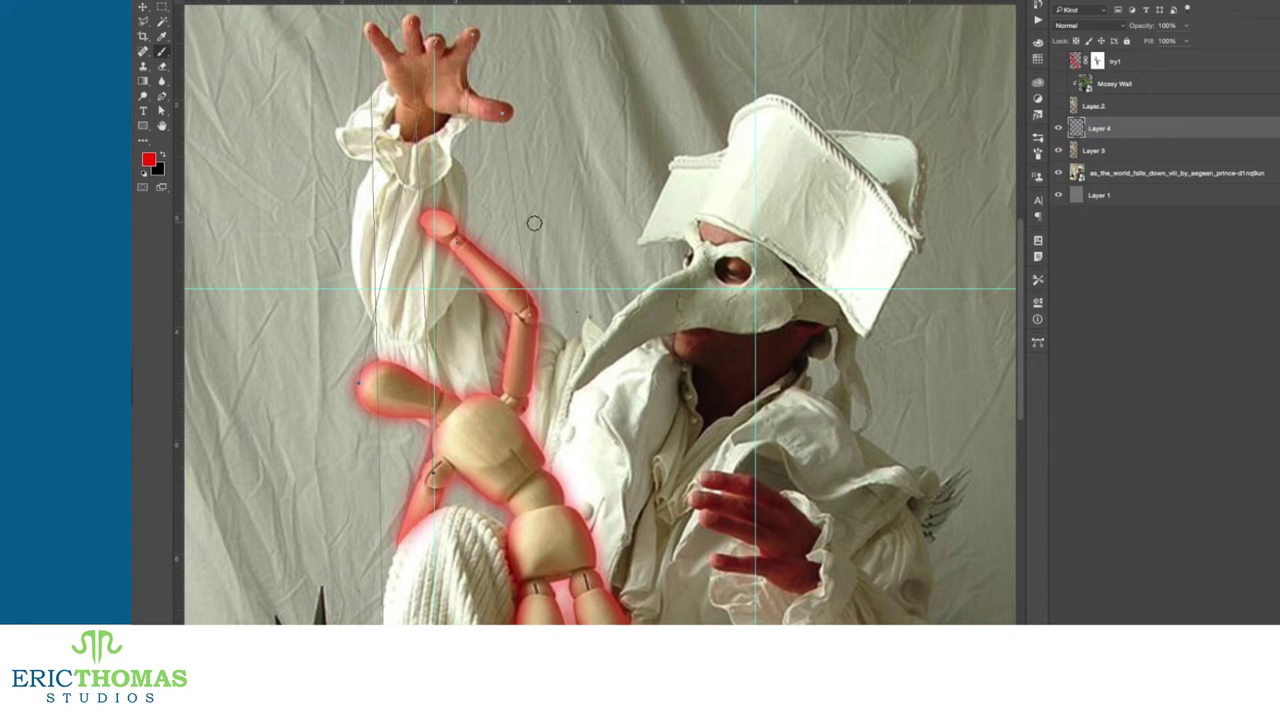
pyautogui.rightClick(534, 223)
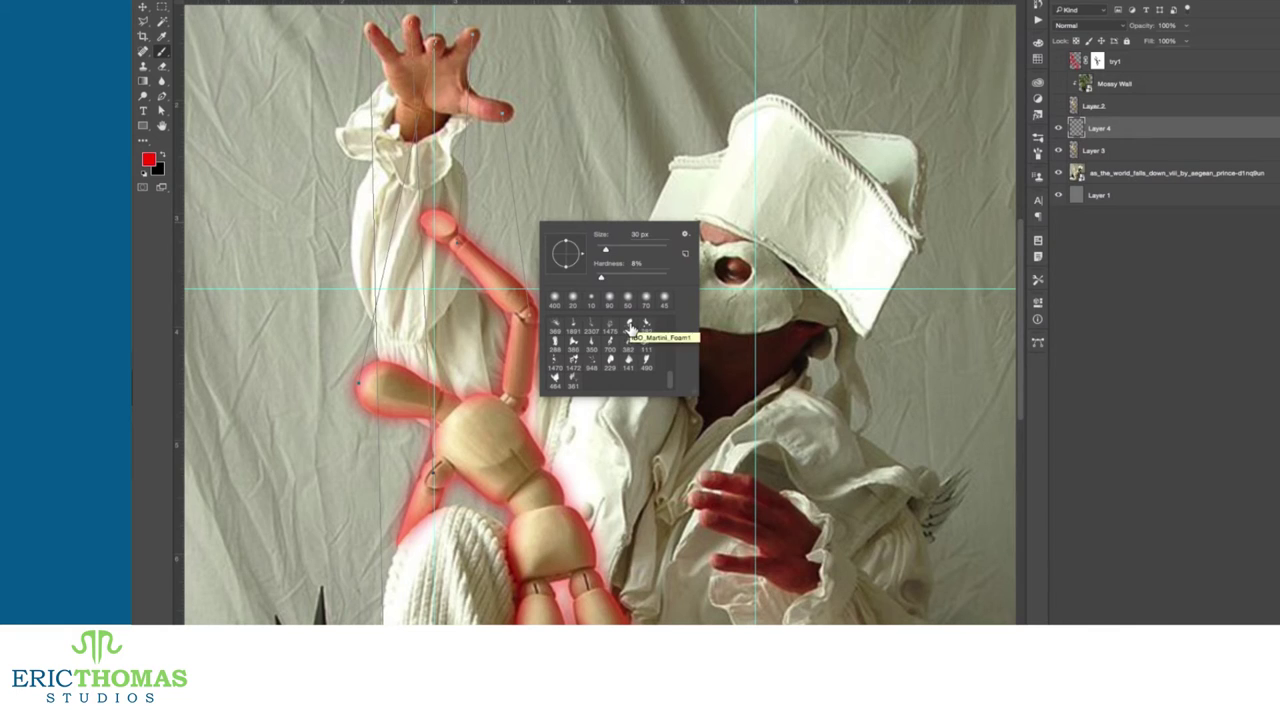
pyautogui.click(629, 327)
pyautogui.click(534, 257)
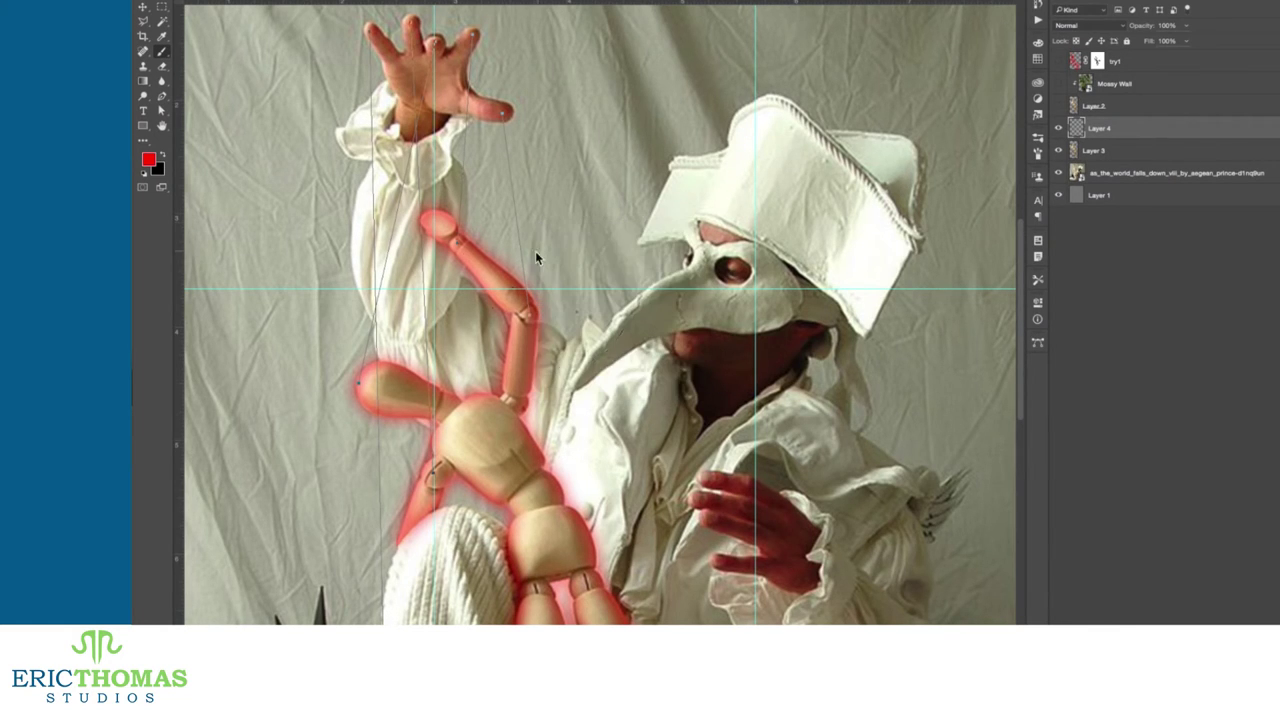
pyautogui.press('[')
pyautogui.press('[')
pyautogui.press('[')
pyautogui.press('[')
pyautogui.press('[')
pyautogui.press('[')
pyautogui.press('[')
pyautogui.press('[')
pyautogui.press('[')
pyautogui.press('[')
pyautogui.press('[')
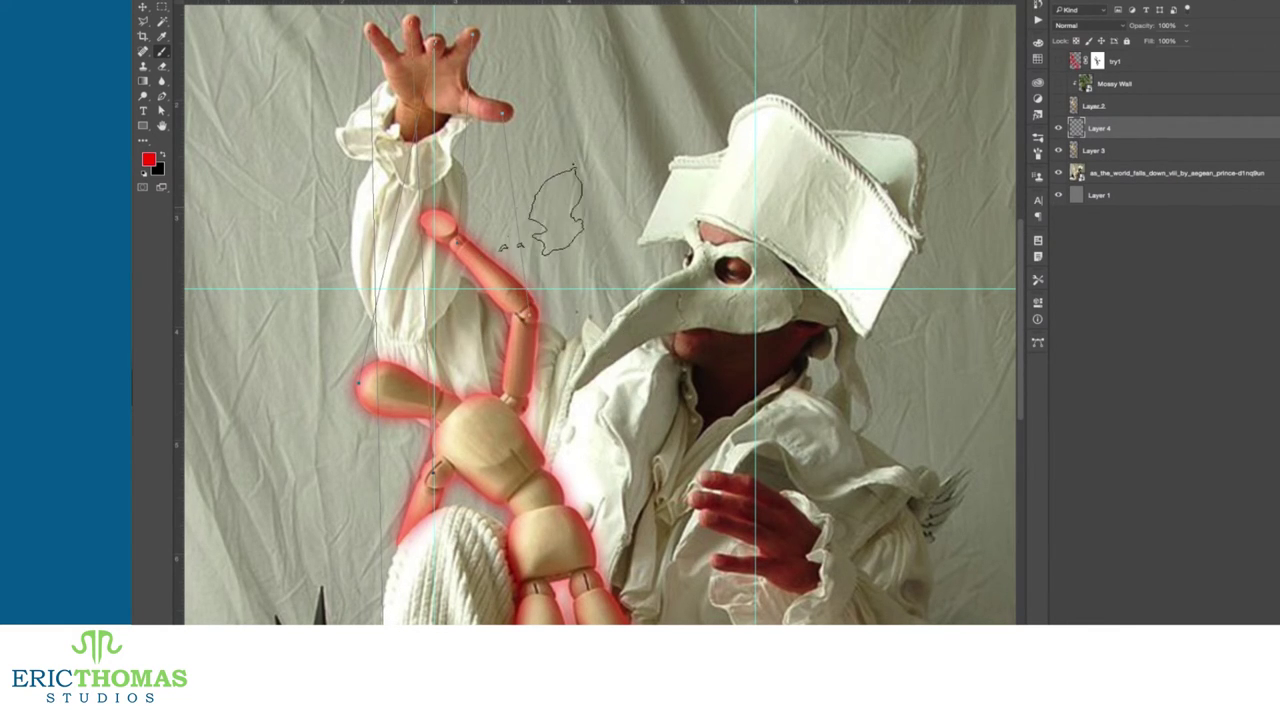
# Step: Stroke the puppet-string paths in red with the reduced splatter brush and Simulate Pressure off
pyautogui.rightClick(520, 202)
pyautogui.click(535, 279)
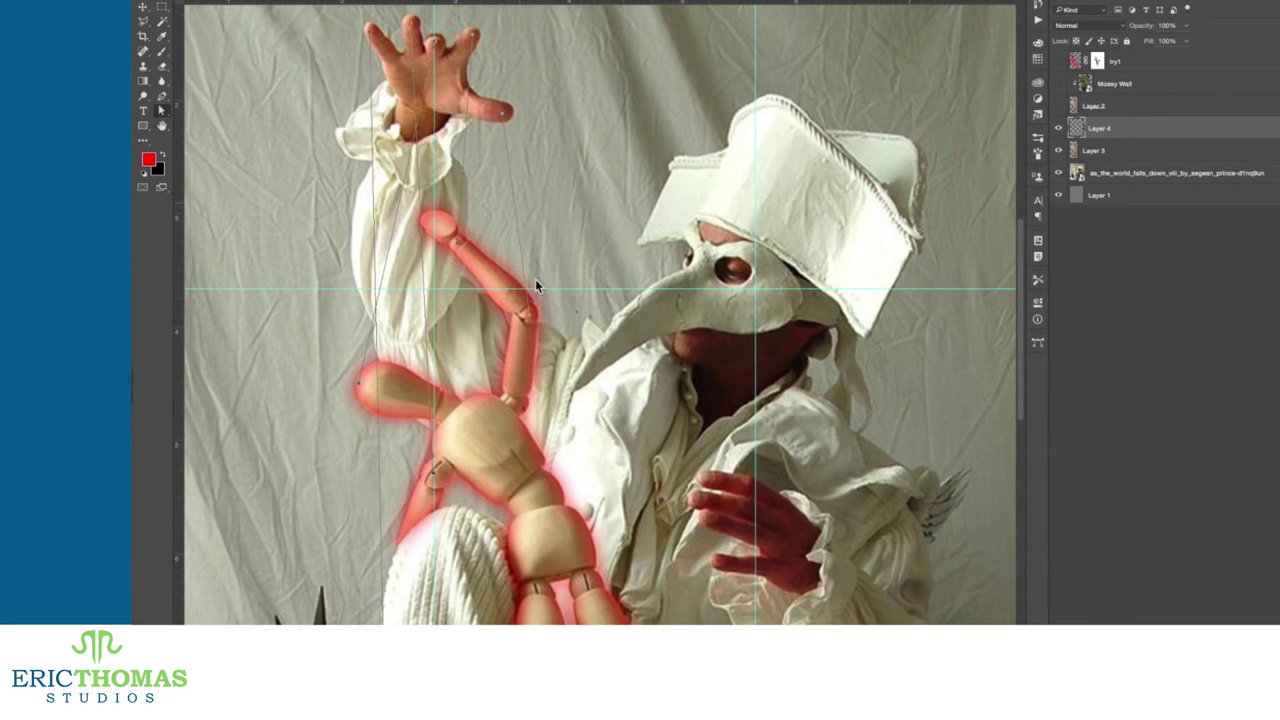
pyautogui.click(666, 210)
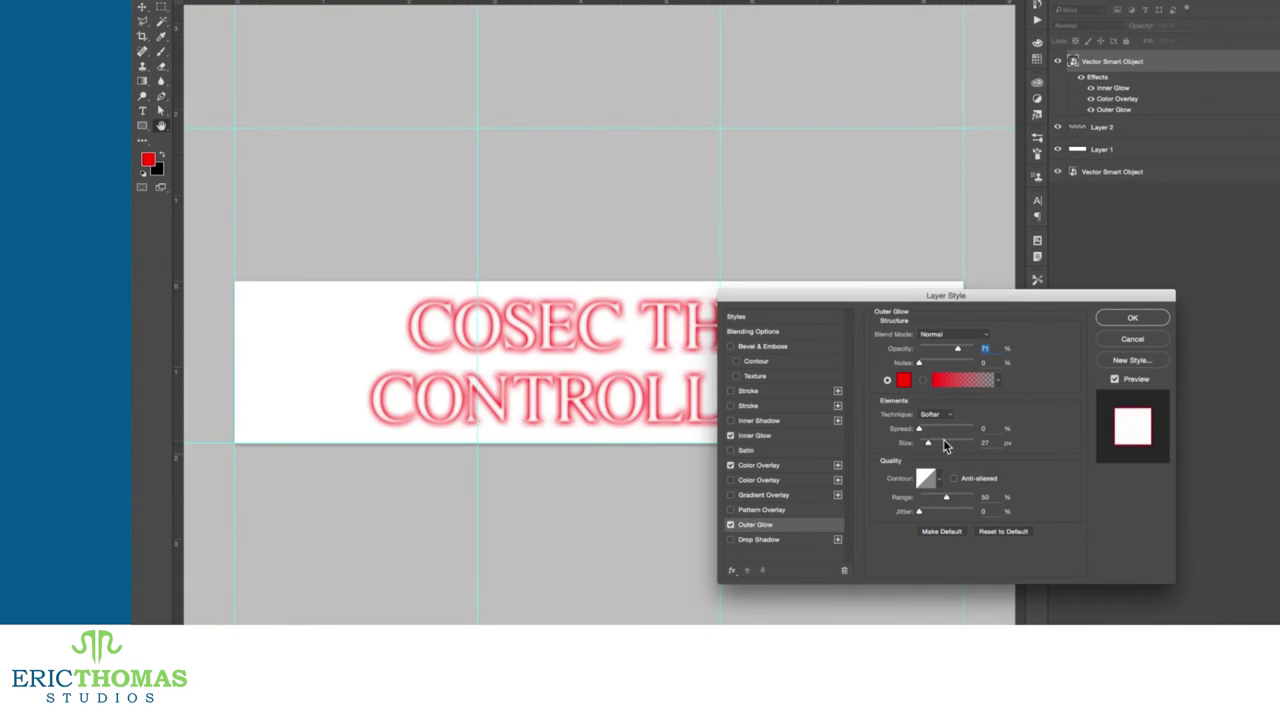
# Step: Add an Inner Shadow to the title text, turn off its Color Overlay, set the Outer Glow opacity to 20% and apply the layer style
pyautogui.click(759, 420)
pyautogui.click(925, 389)
pyautogui.click(923, 417)
pyautogui.click(730, 465)
pyautogui.click(1001, 336)
pyautogui.moveTo(715, 445); pyautogui.dragTo(691, 425)
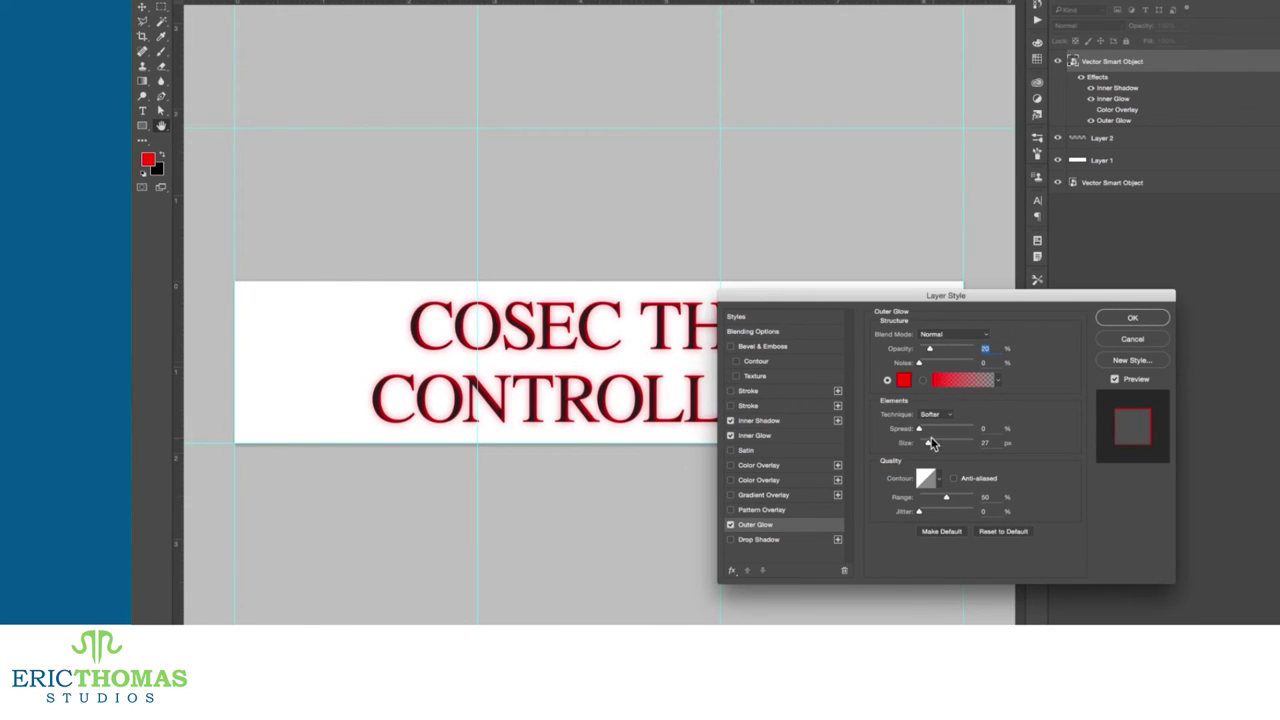
pyautogui.click(1145, 320)
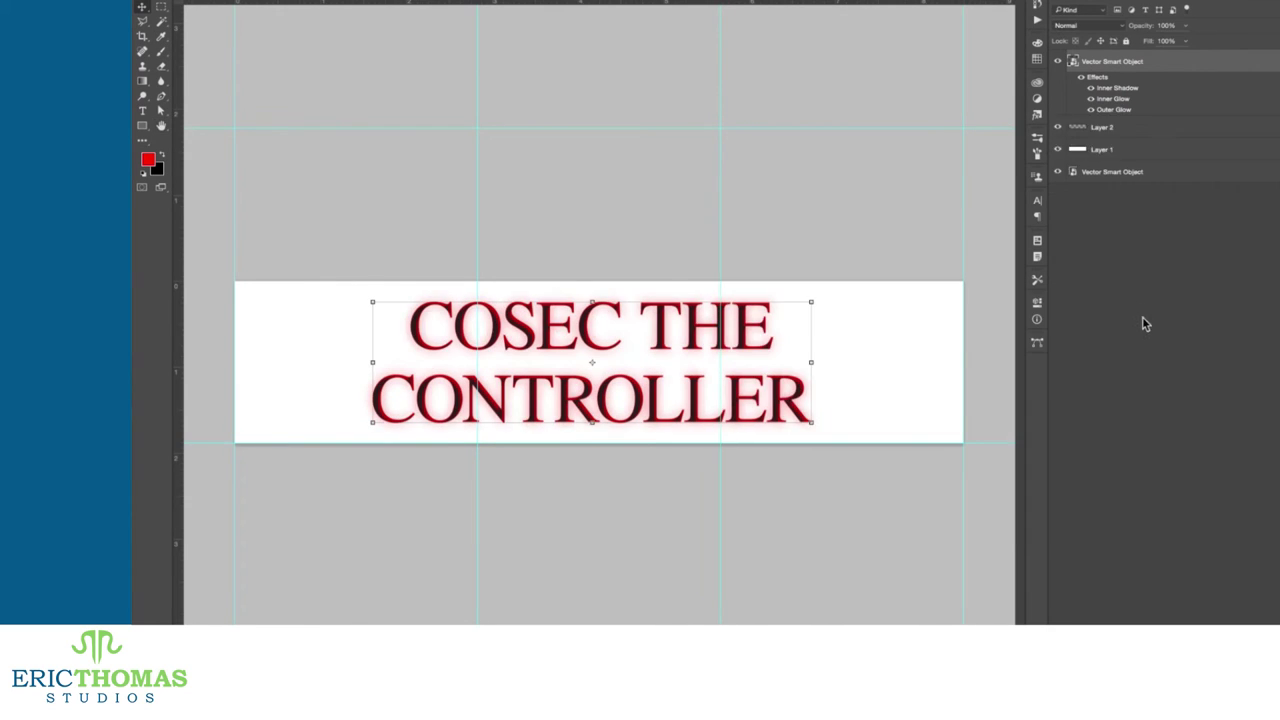
pyautogui.rightClick(1145, 324)
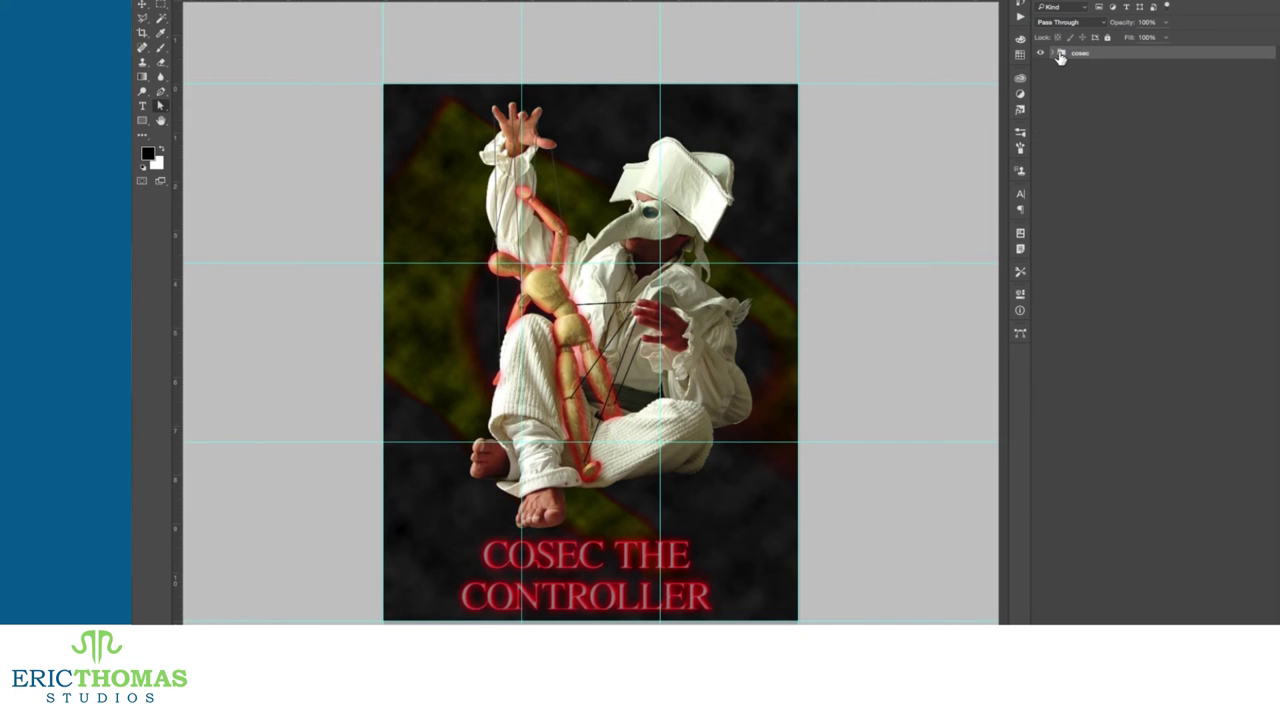
# Step: Add a new layer above the cosec group, fill it with a diagonal black-to-white gradient darkening the upper part, and clip it to the group
pyautogui.click(1095, 329)
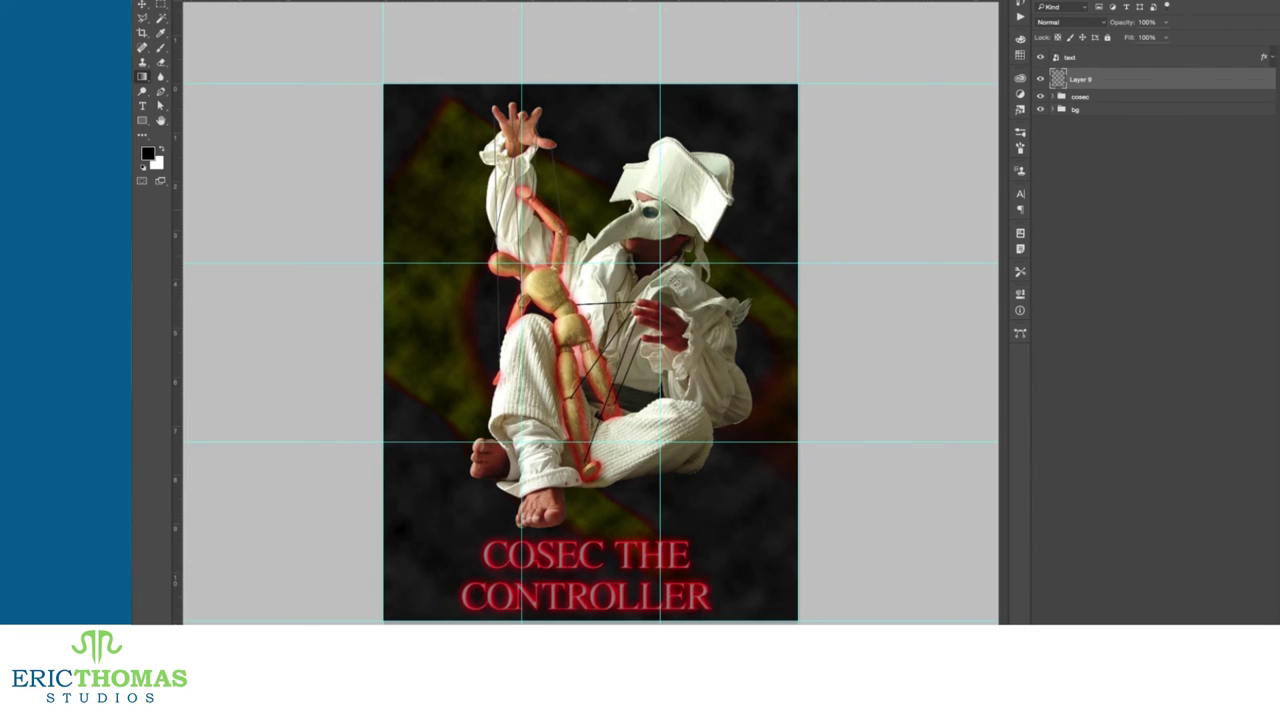
pyautogui.moveTo(628, 270); pyautogui.dragTo(546, 441)
pyautogui.keyDown('alt'); pyautogui.click(1049, 89); pyautogui.keyUp('alt')
# Step: Try the Overlay blend mode on the gradient layer, and settle on Multiply at 71% opacity
pyautogui.click(1062, 22)
pyautogui.click(1084, 157)
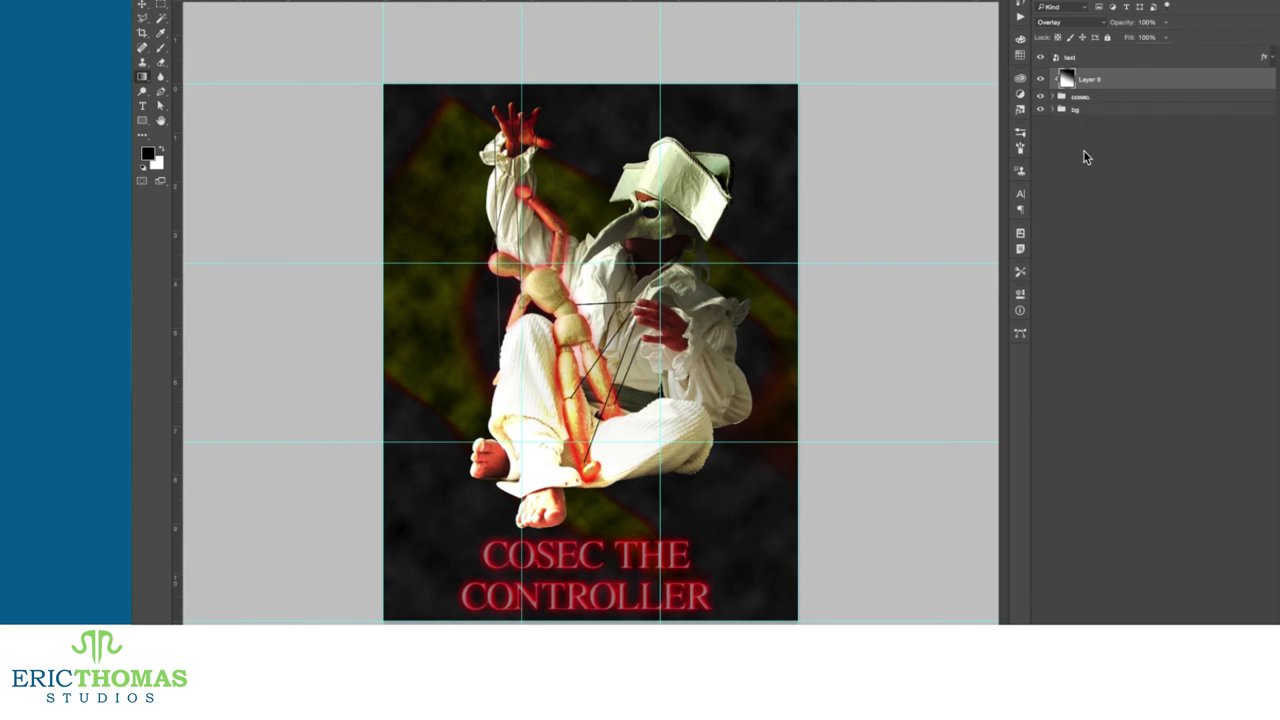
pyautogui.click(1068, 22)
pyautogui.click(1060, 9)
pyautogui.moveTo(1128, 24); pyautogui.dragTo(1117, 27)
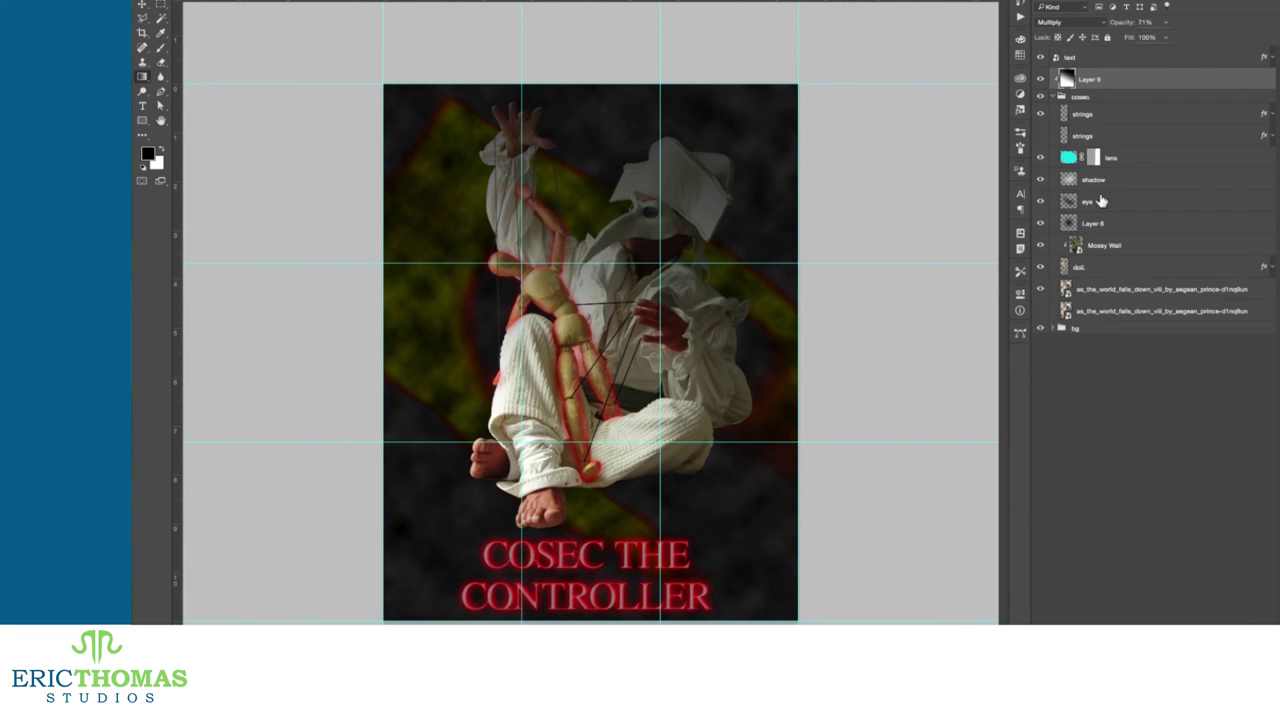
# Step: Group the mannequin layers as puppet, place a copy of the group above the gradient layer and change that copy's blend mode to intensify its glow
pyautogui.click(1110, 266)
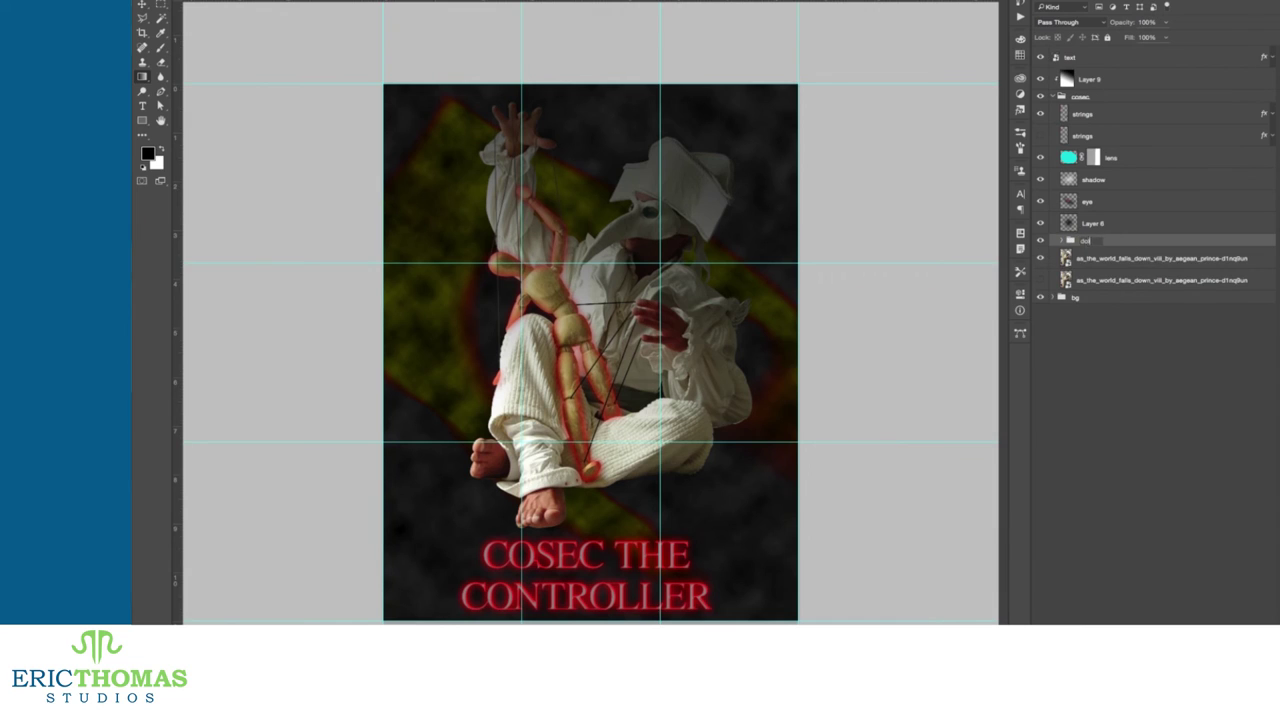
pyautogui.moveTo(1092, 242); pyautogui.dragTo(1077, 78)
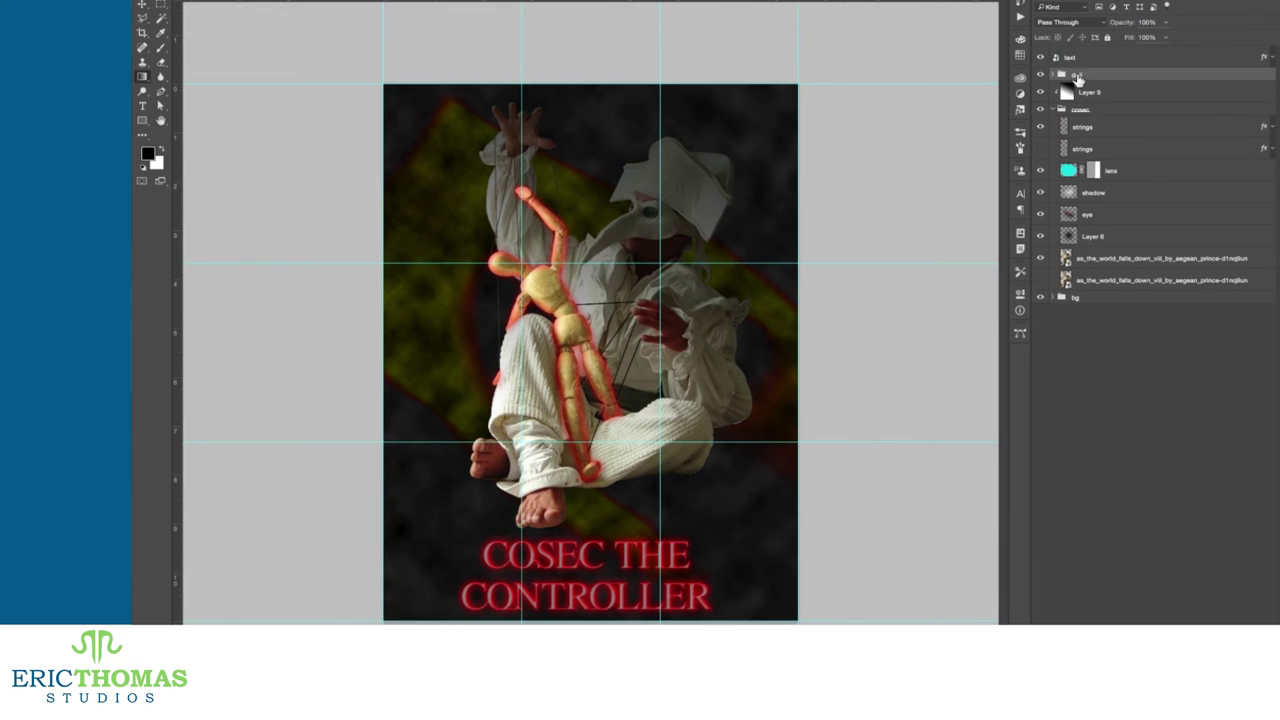
pyautogui.click(1053, 110)
pyautogui.click(1068, 22)
pyautogui.click(1068, 35)
# Step: Set the clipped gradient layer's opacity to 65% and expand the cosec group to show its layers
pyautogui.click(1090, 93)
pyautogui.moveTo(1128, 24); pyautogui.dragTo(1119, 30)
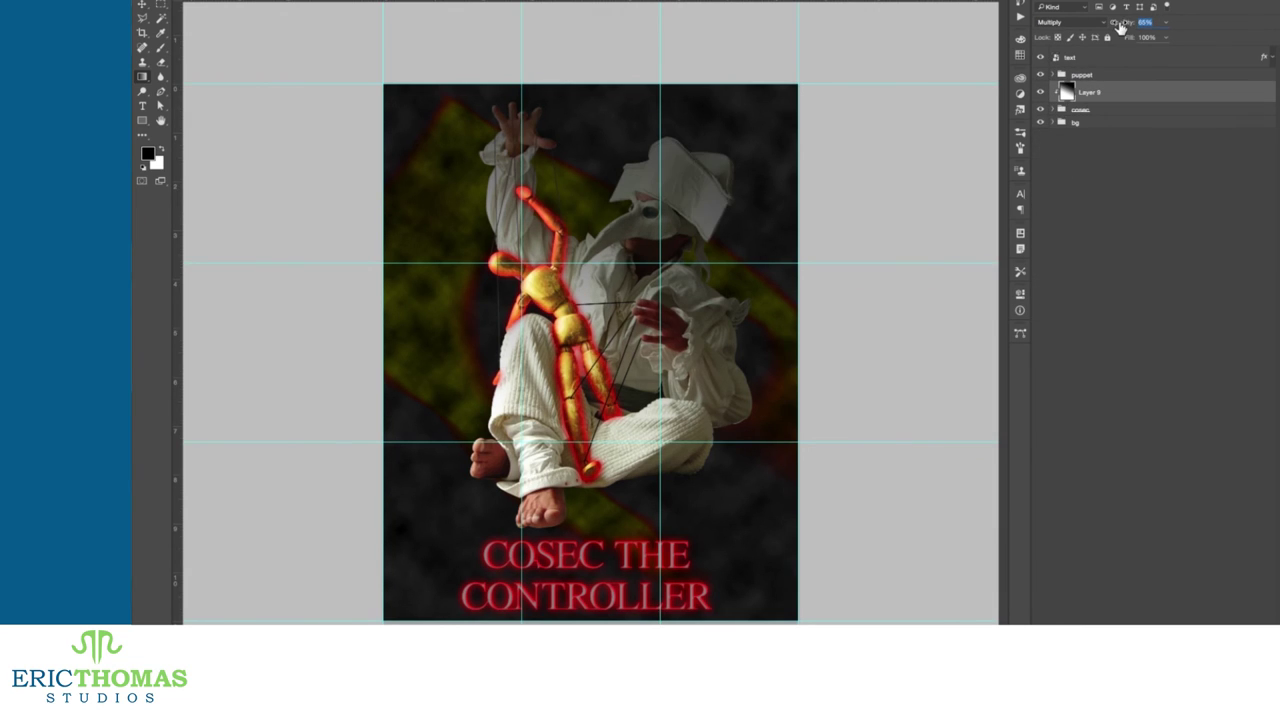
pyautogui.click(1054, 109)
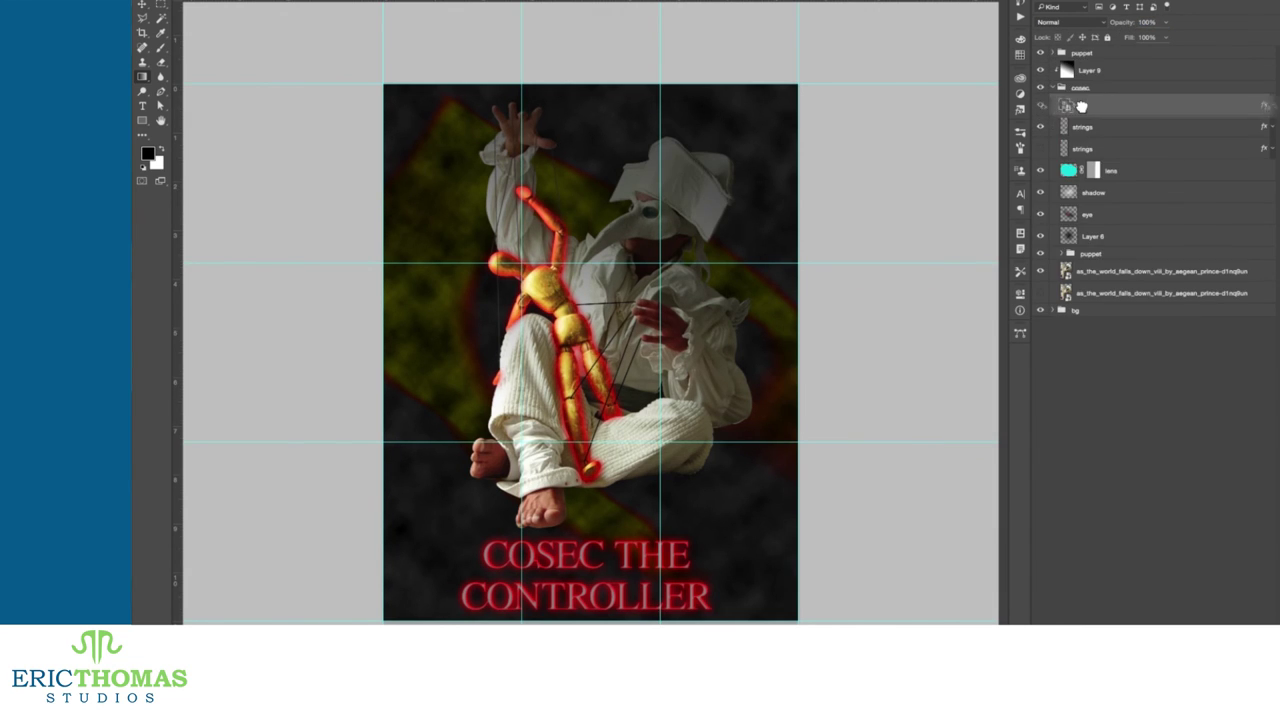